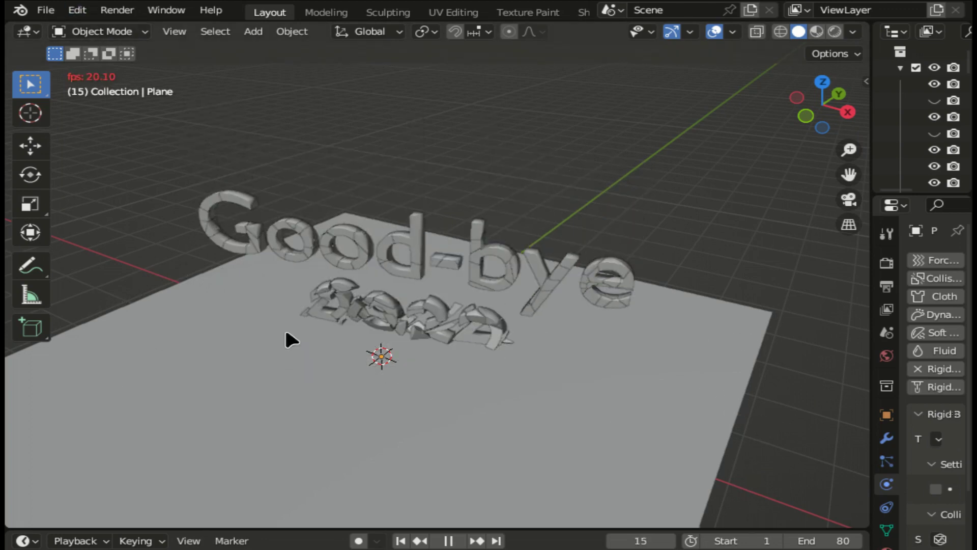
Stop the animation playback and make sure the Object: Cell Fracture add-on is enabled in the preferences
{"action": "key", "text": "space"}
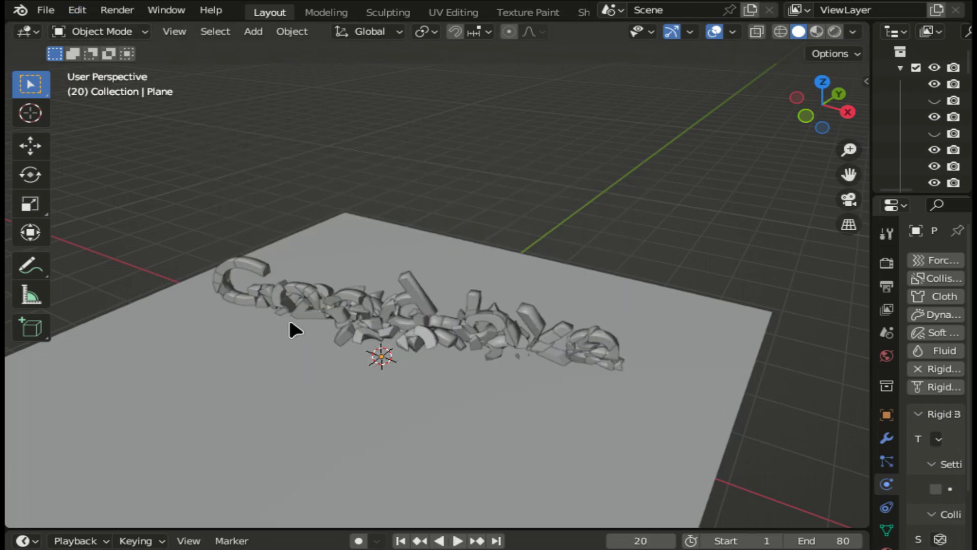
{"action": "left_click", "coordinate": [77, 11]}
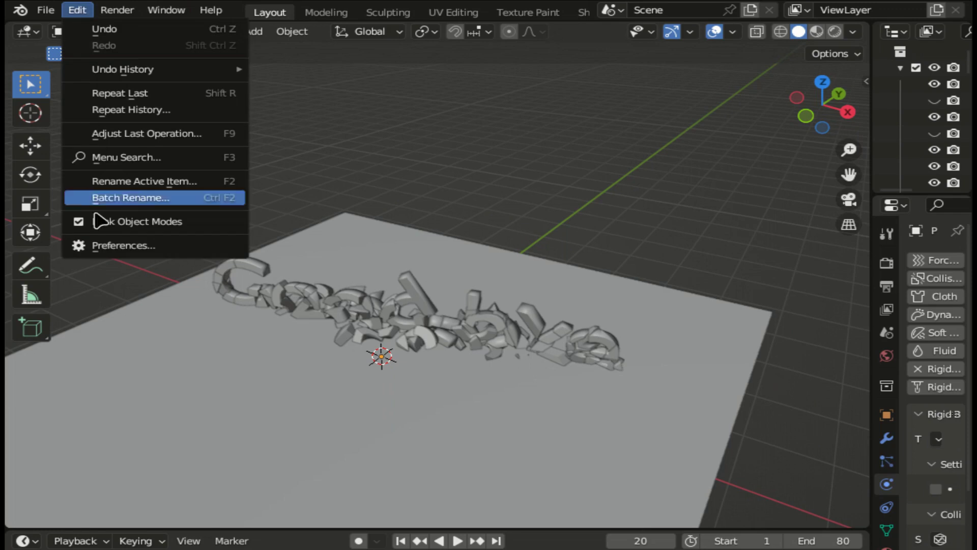
{"action": "left_click", "coordinate": [112, 247]}
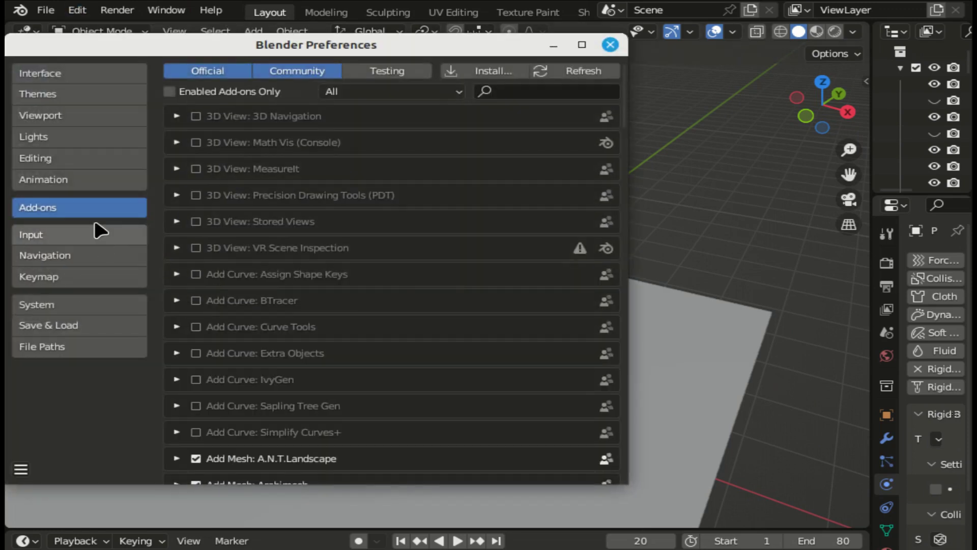
{"action": "left_click", "coordinate": [522, 91]}
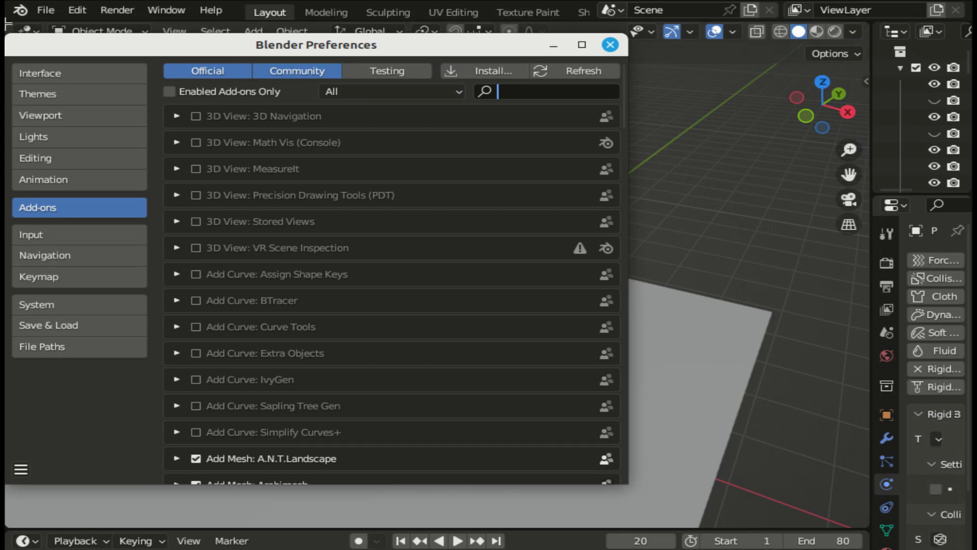
{"action": "type", "text": "cell"}
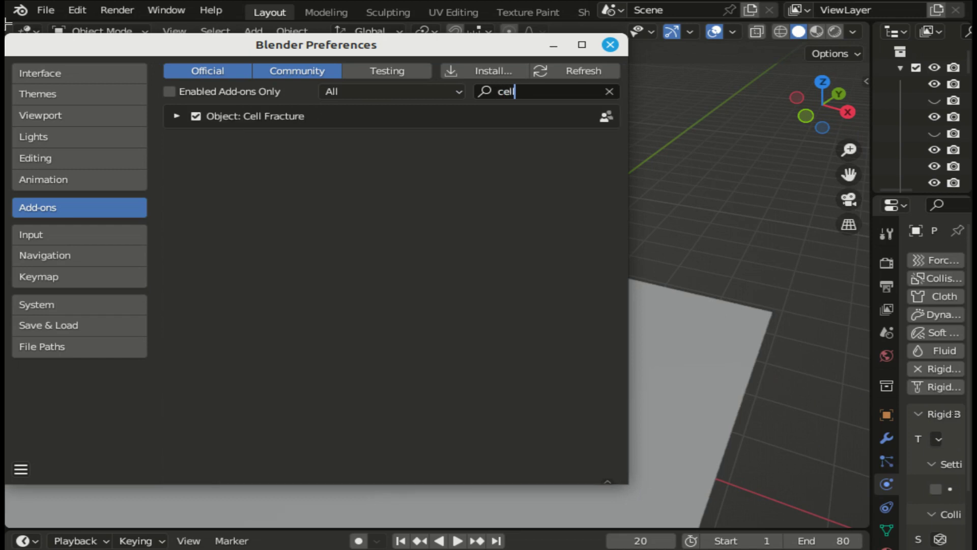
{"action": "left_click", "coordinate": [196, 116]}
{"action": "left_click", "coordinate": [195, 116]}
{"action": "left_click", "coordinate": [610, 45]}
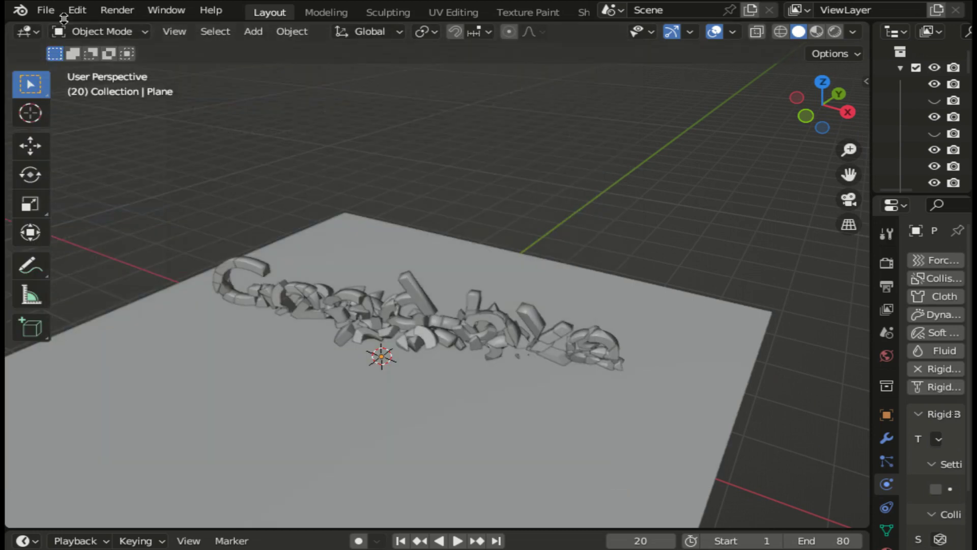
Start a new General file without saving the changes to goodbye2022.blend
{"action": "left_click", "coordinate": [52, 11]}
{"action": "mouse_move", "coordinate": [71, 28]}
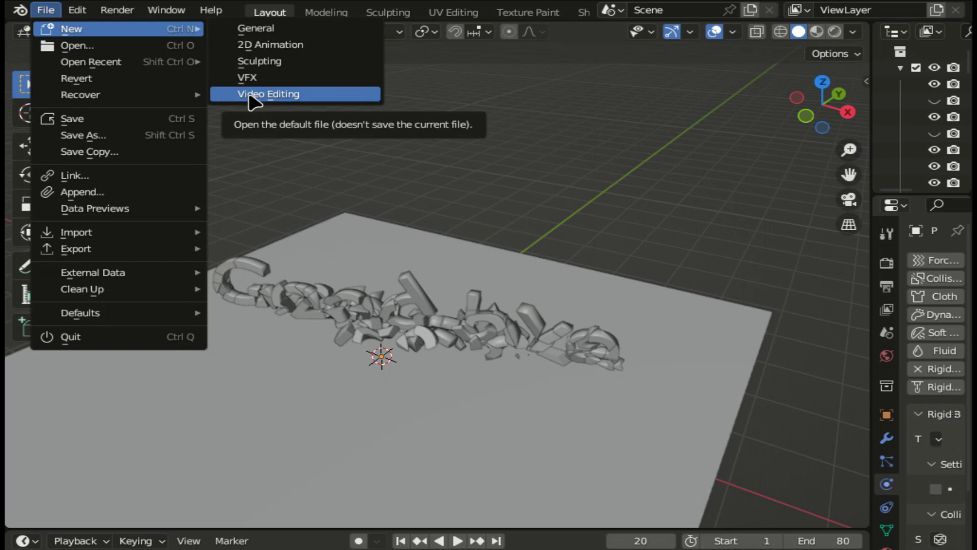
{"action": "left_click", "coordinate": [248, 29]}
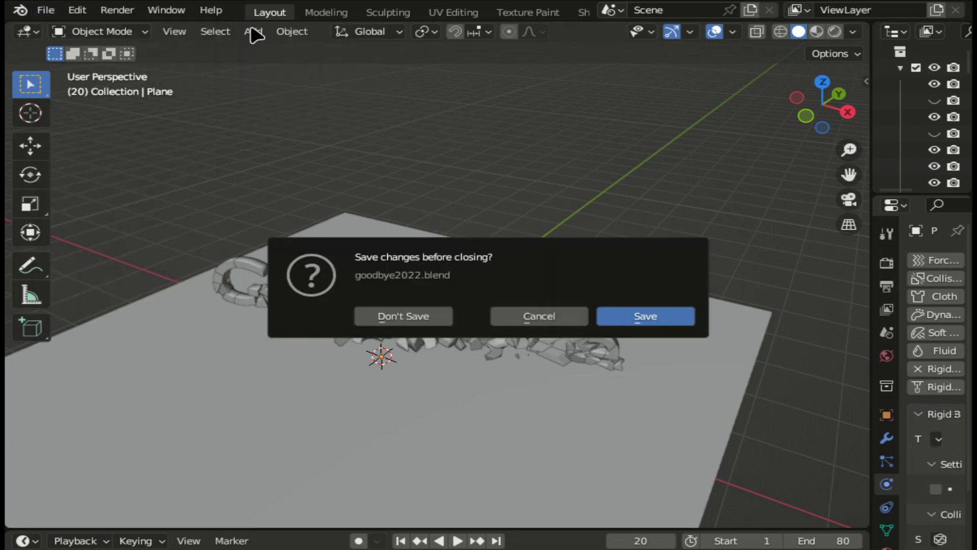
{"action": "left_click", "coordinate": [429, 318]}
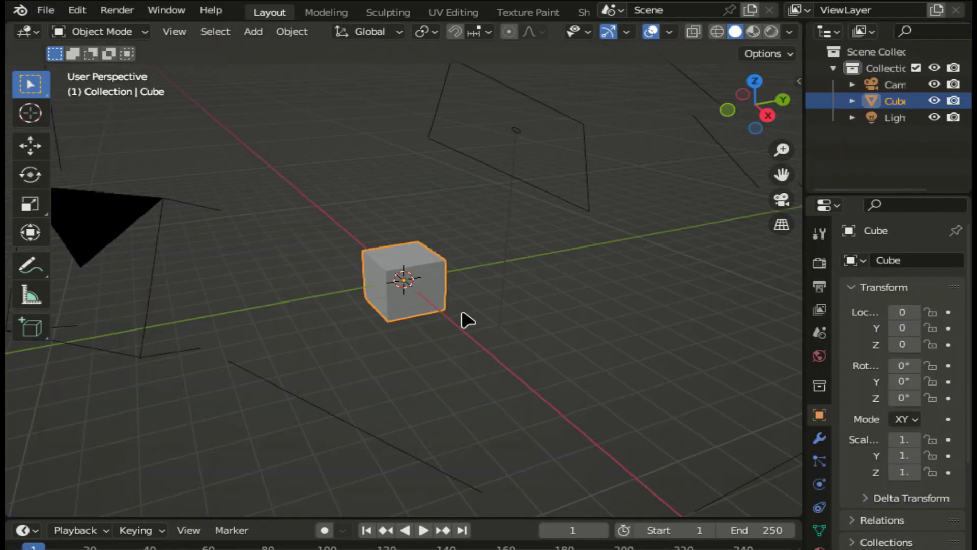
Hide the light and replace the default cube with a new text object
{"action": "left_click", "coordinate": [934, 118]}
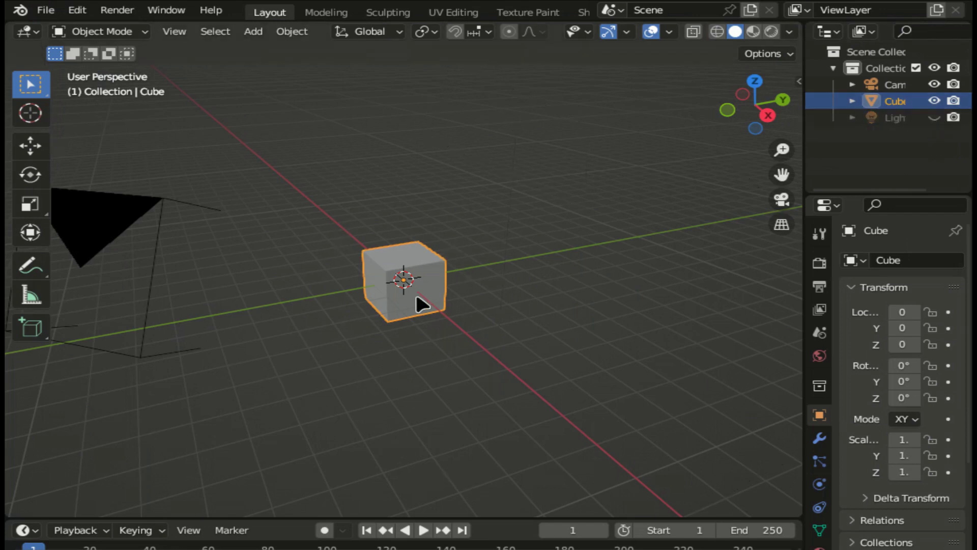
{"action": "key", "text": "Delete"}
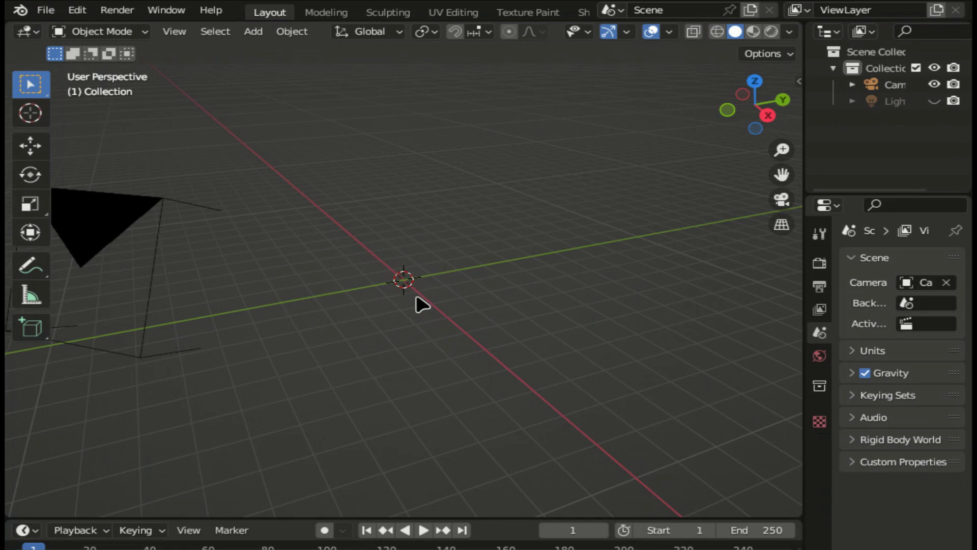
{"action": "left_click", "coordinate": [253, 31]}
{"action": "mouse_move", "coordinate": [277, 262]}
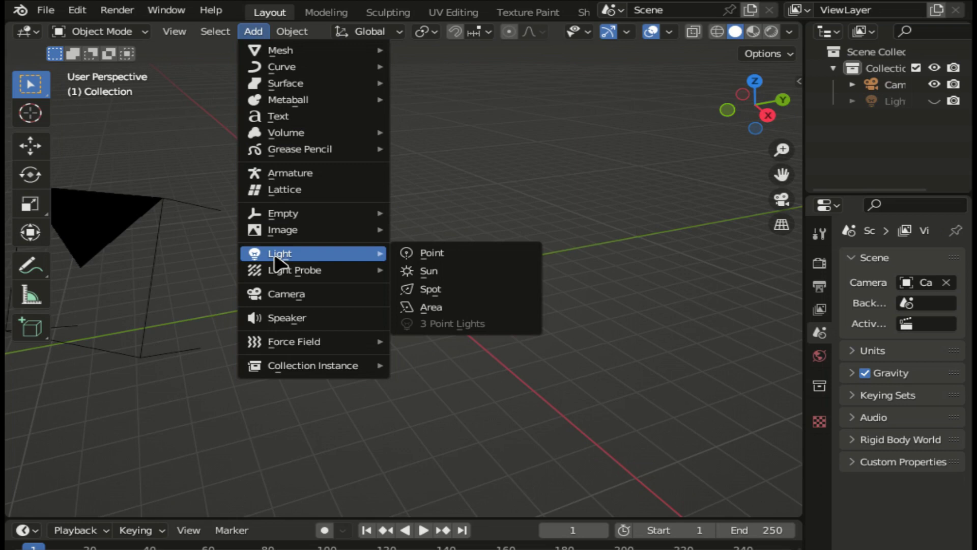
{"action": "left_click", "coordinate": [284, 119]}
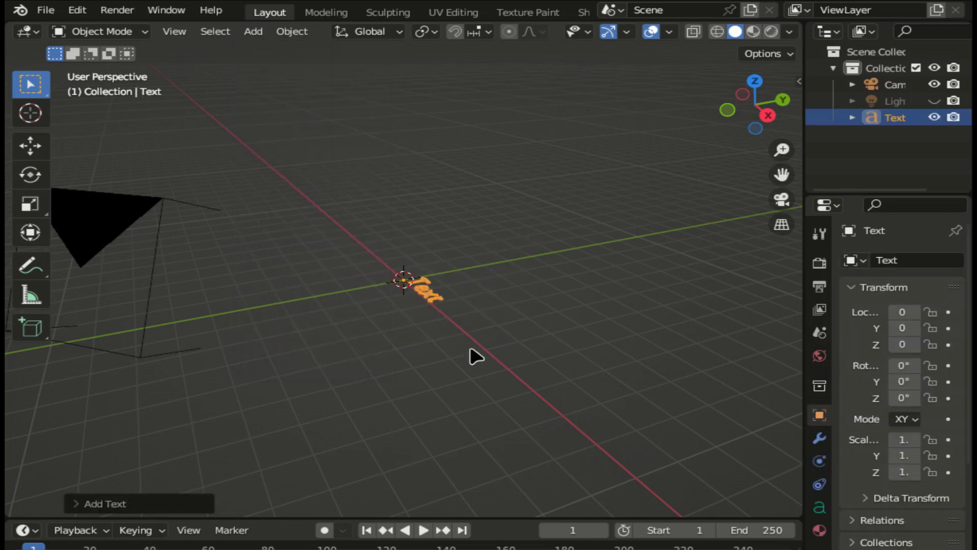
Stand the new text object upright by setting its X rotation to 90°
{"action": "scroll", "coordinate": [473, 356], "scroll_direction": "up", "scroll_amount": 2}
{"action": "scroll", "coordinate": [473, 356], "scroll_direction": "up", "scroll_amount": 4}
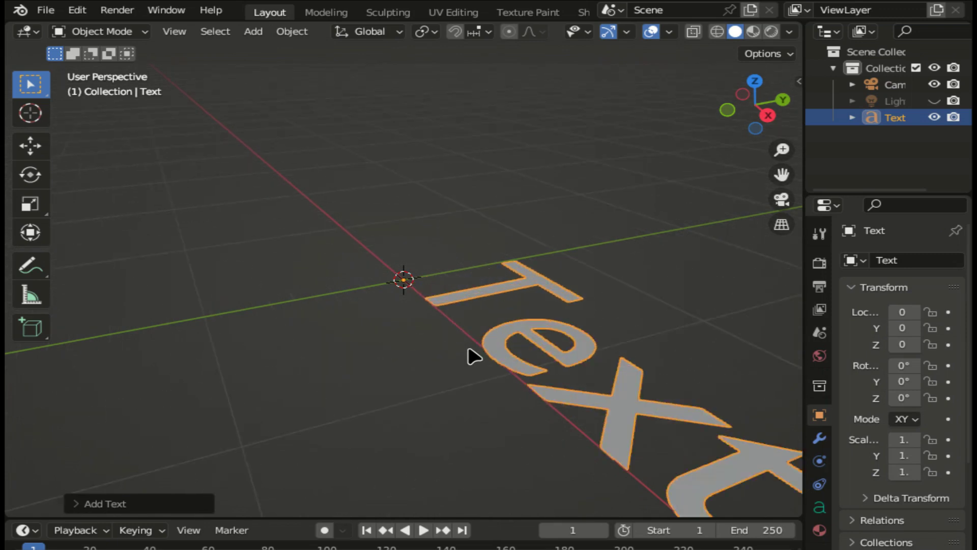
{"action": "scroll", "coordinate": [472, 354], "scroll_direction": "down", "scroll_amount": 1}
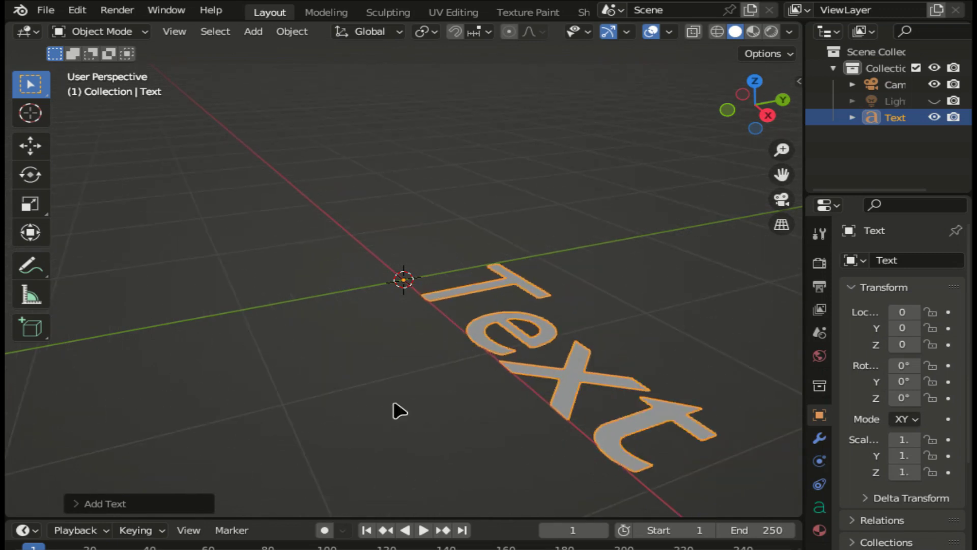
{"action": "left_click", "coordinate": [87, 504]}
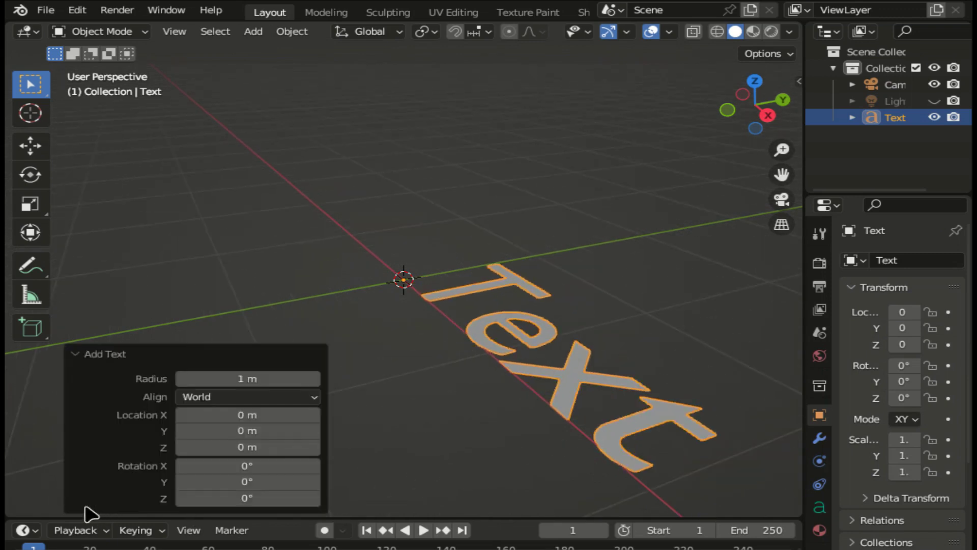
{"action": "left_click", "coordinate": [246, 466]}
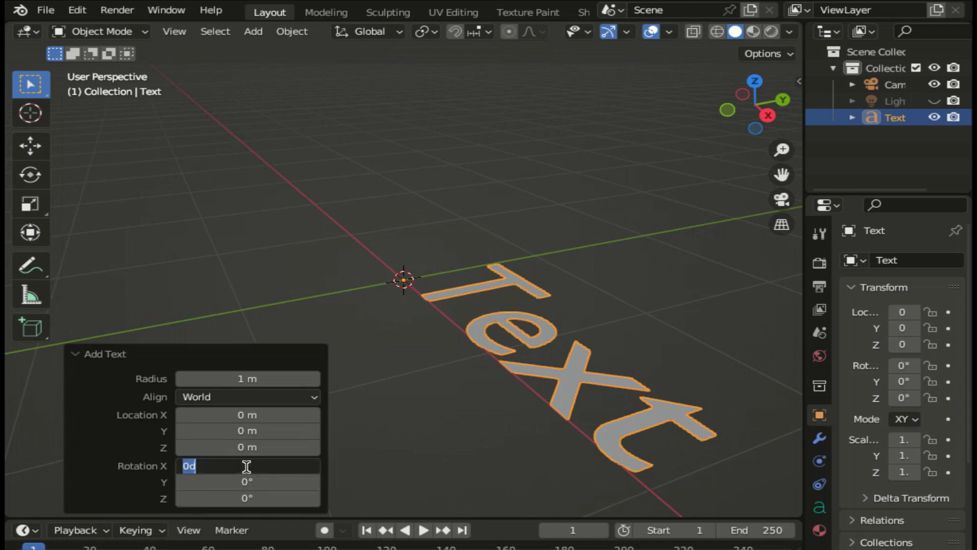
{"action": "type", "text": "90"}
{"action": "key", "text": "Return"}
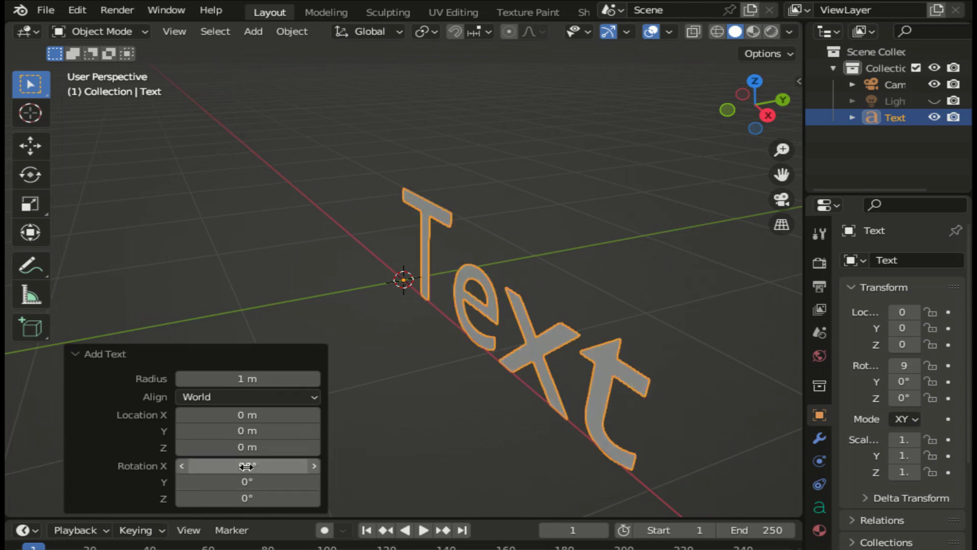
Give the text thickness by setting its geometry extrude to 0.03 m
{"action": "left_click", "coordinate": [819, 507]}
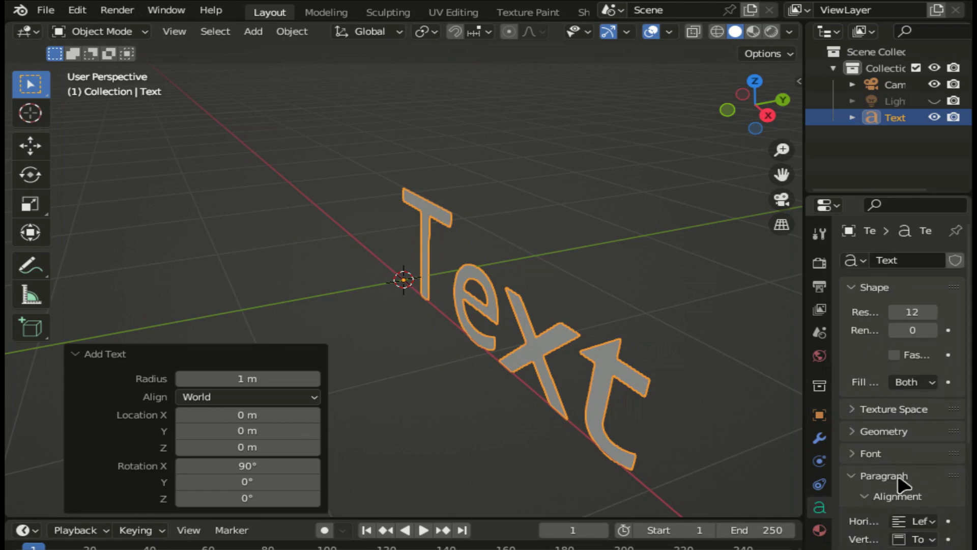
{"action": "left_click", "coordinate": [884, 432]}
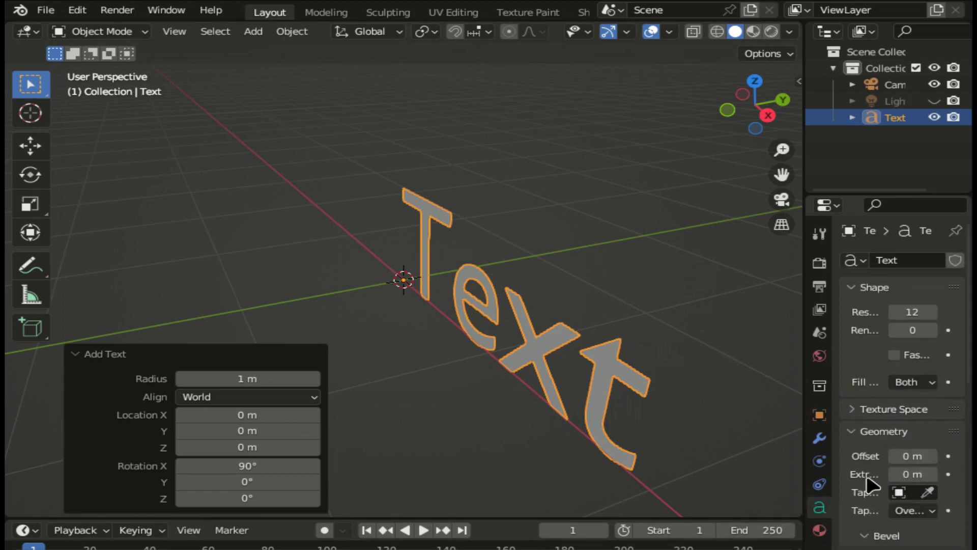
{"action": "left_click", "coordinate": [933, 474]}
{"action": "left_click", "coordinate": [932, 474]}
{"action": "left_click", "coordinate": [932, 474]}
{"action": "left_click", "coordinate": [932, 473]}
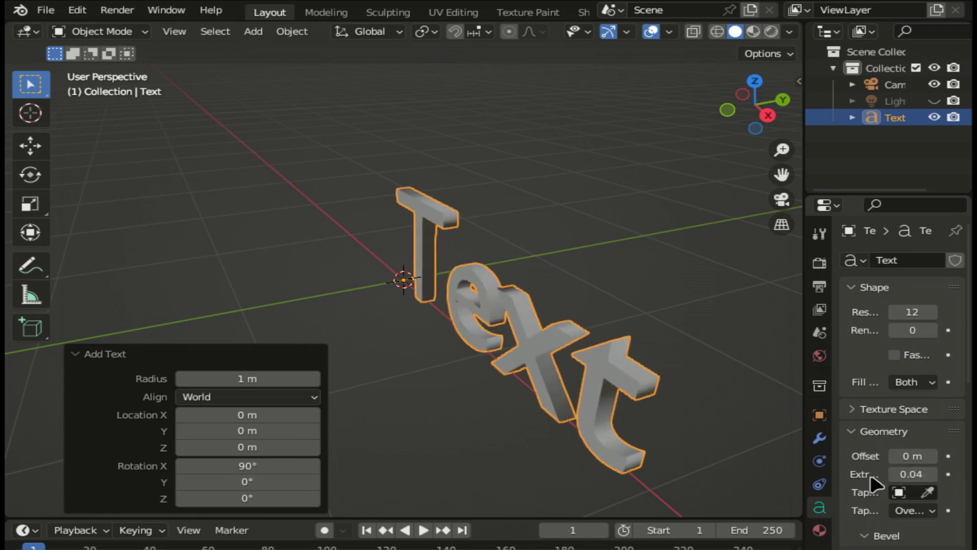
{"action": "left_click", "coordinate": [894, 474]}
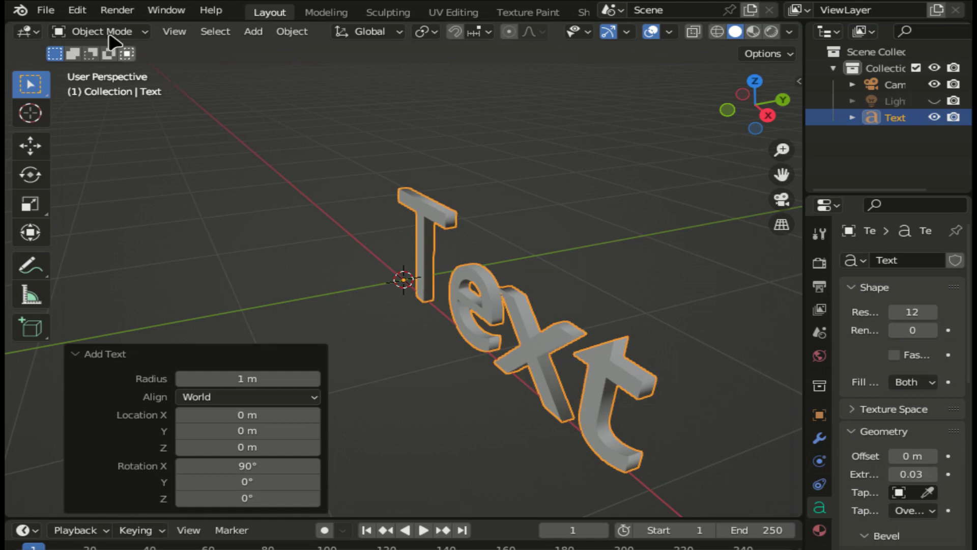
Look through the camera and replace the default wording of the text object with "Good-bye"
{"action": "key", "text": "KP_0"}
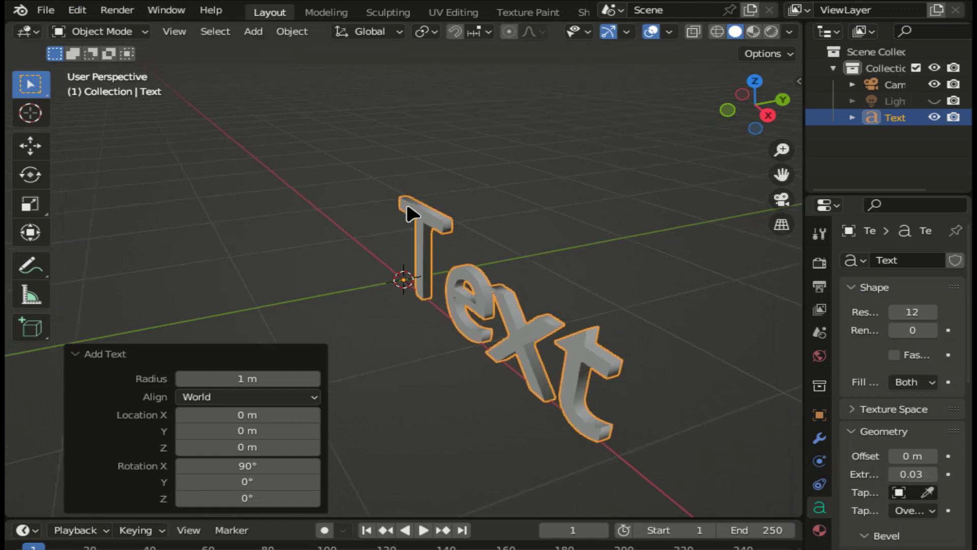
{"action": "scroll", "coordinate": [588, 295], "scroll_direction": "up", "scroll_amount": 3}
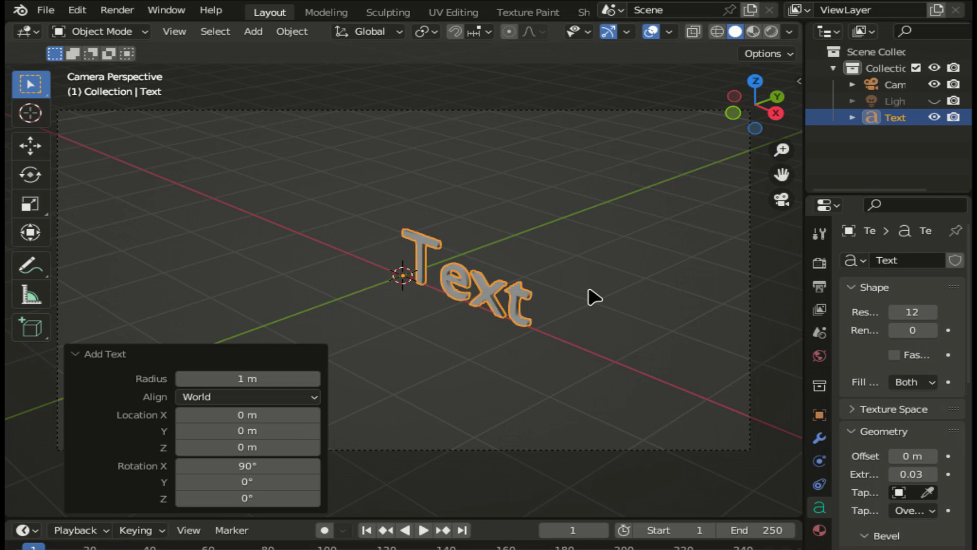
{"action": "left_click", "coordinate": [116, 32]}
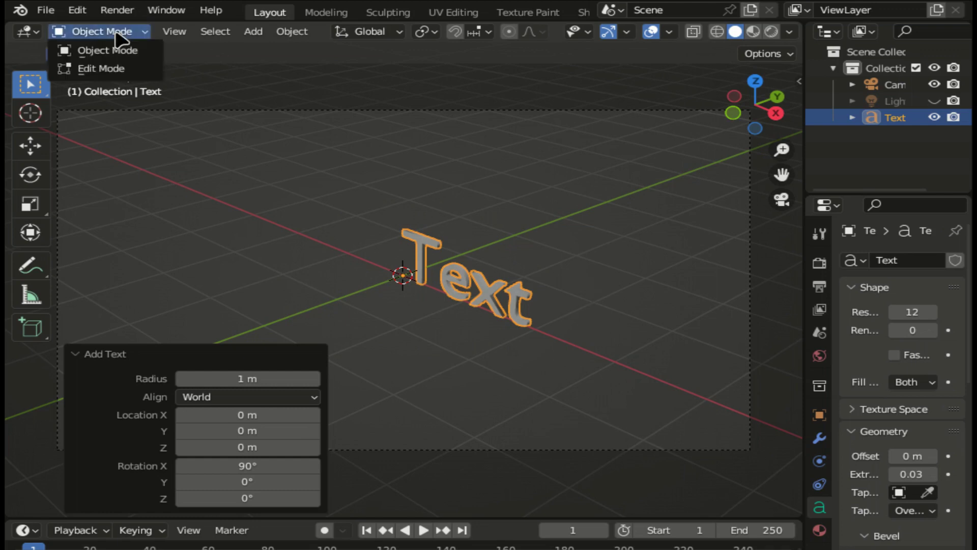
{"action": "left_click", "coordinate": [116, 73]}
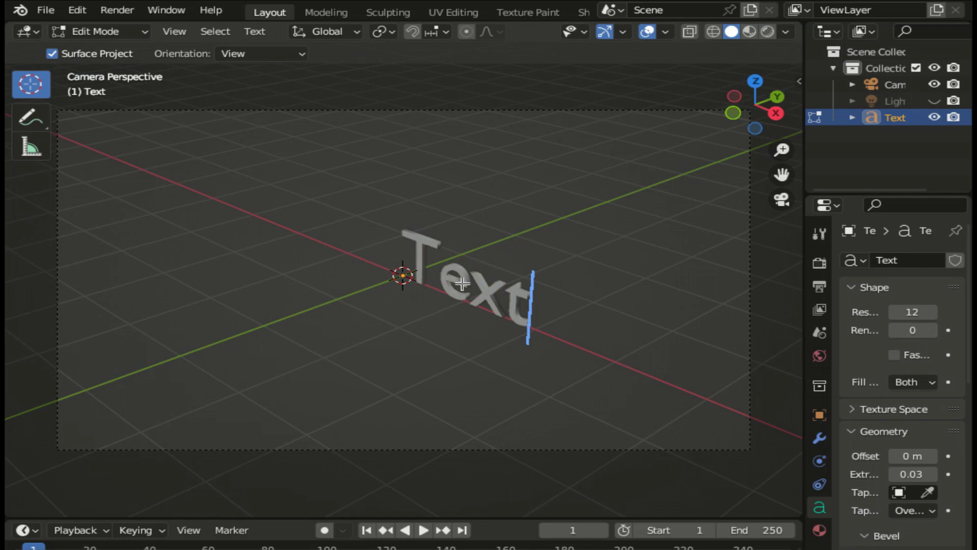
{"action": "key", "text": "BackSpace"}
{"action": "key", "text": "BackSpace"}
{"action": "key", "text": "BackSpace"}
{"action": "key", "text": "BackSpace"}
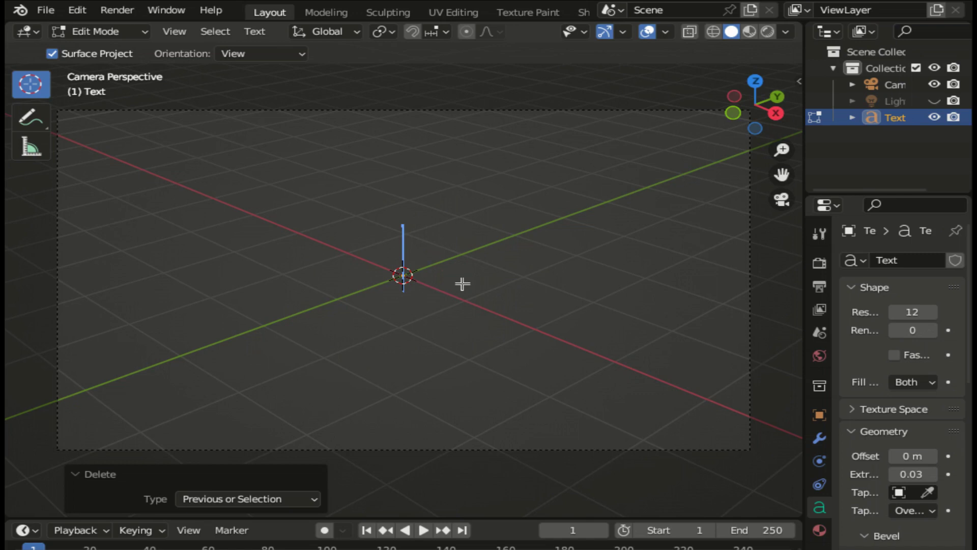
{"action": "type", "text": "G"}
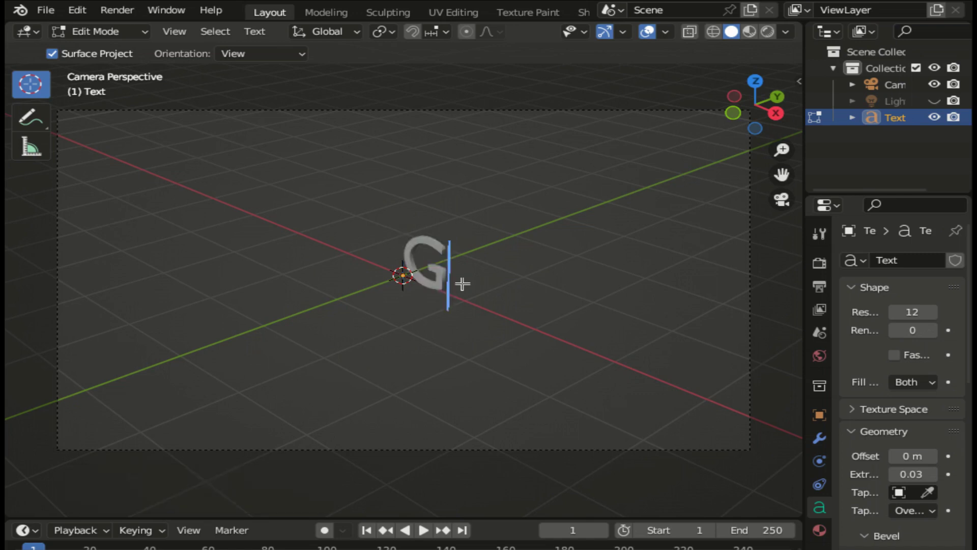
{"action": "type", "text": "o"}
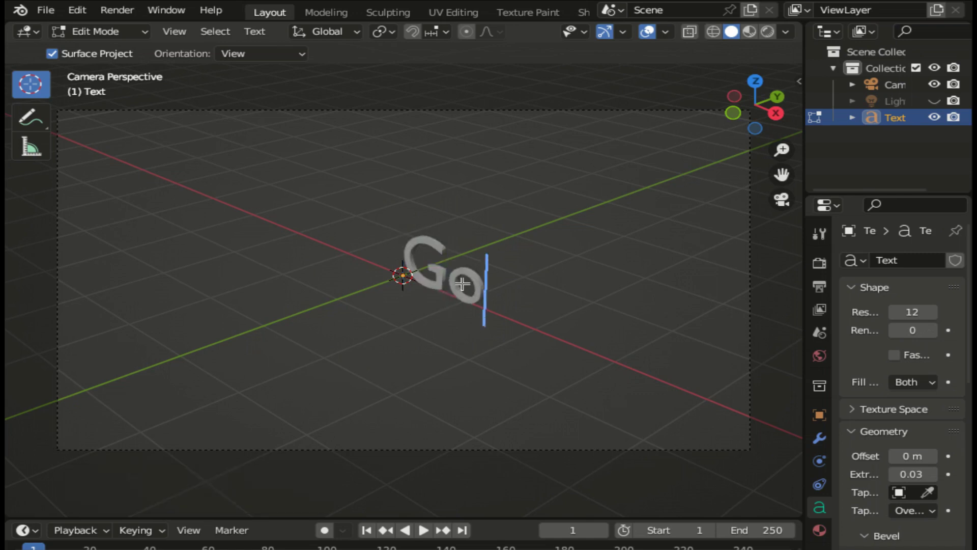
{"action": "type", "text": "o"}
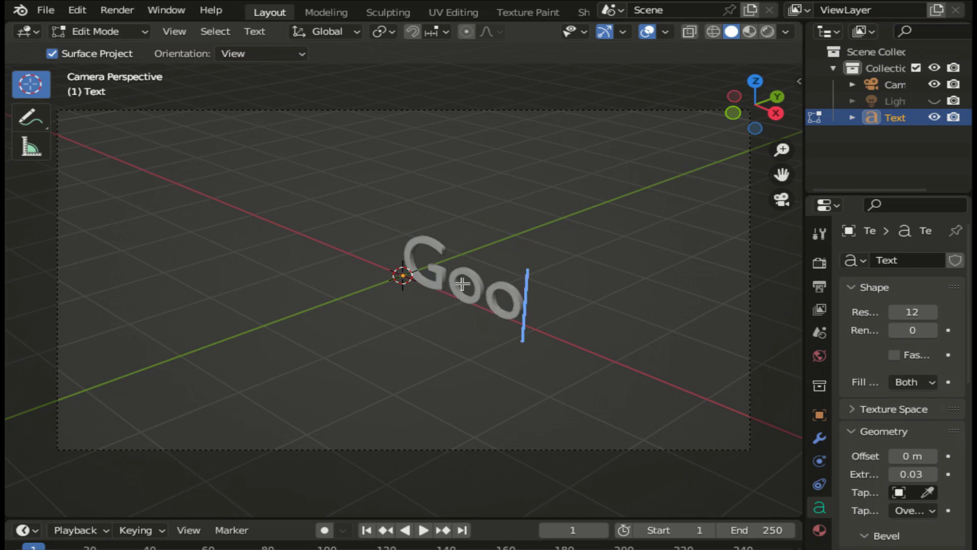
{"action": "type", "text": "d-b"}
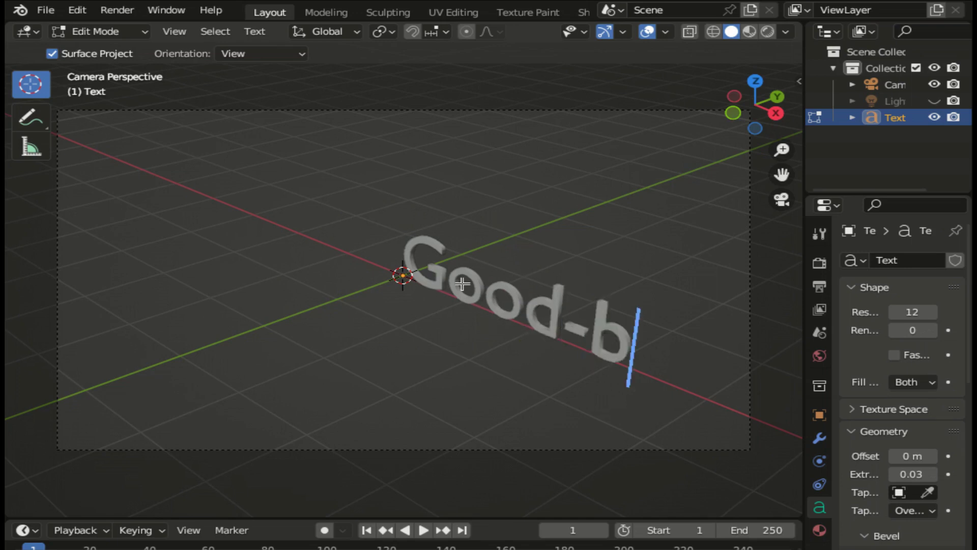
{"action": "type", "text": "ye"}
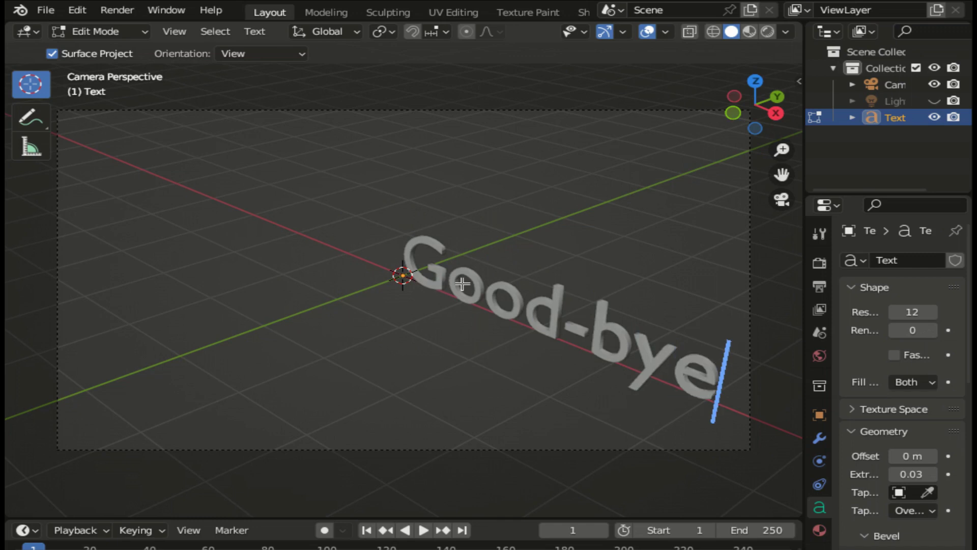
Add an indented second line reading "2022" beneath "Good-bye" and return the text object to Object Mode
{"action": "key", "text": "Home"}
{"action": "key", "text": "Right"}
{"action": "key", "text": "Right"}
{"action": "key", "text": "Right"}
{"action": "key", "text": "Right"}
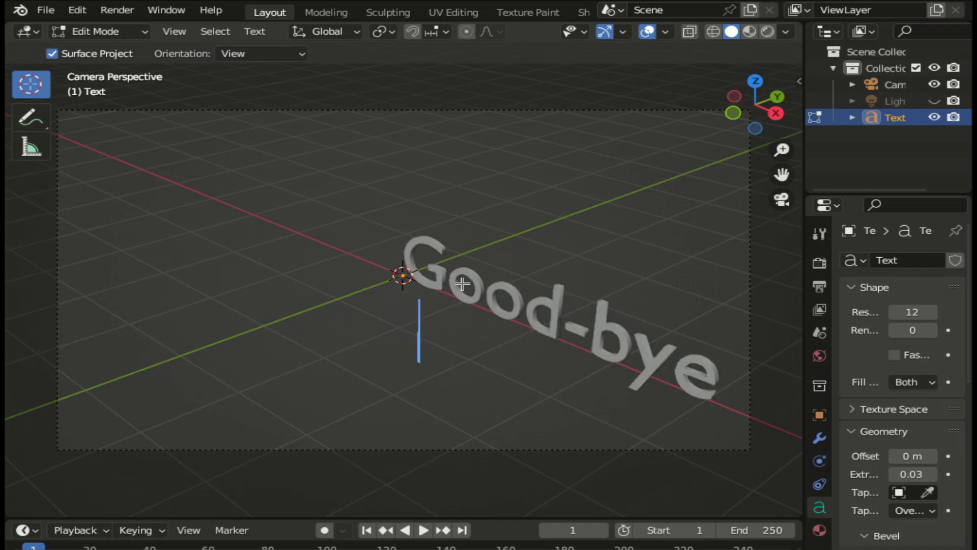
{"action": "type", "text": "2022"}
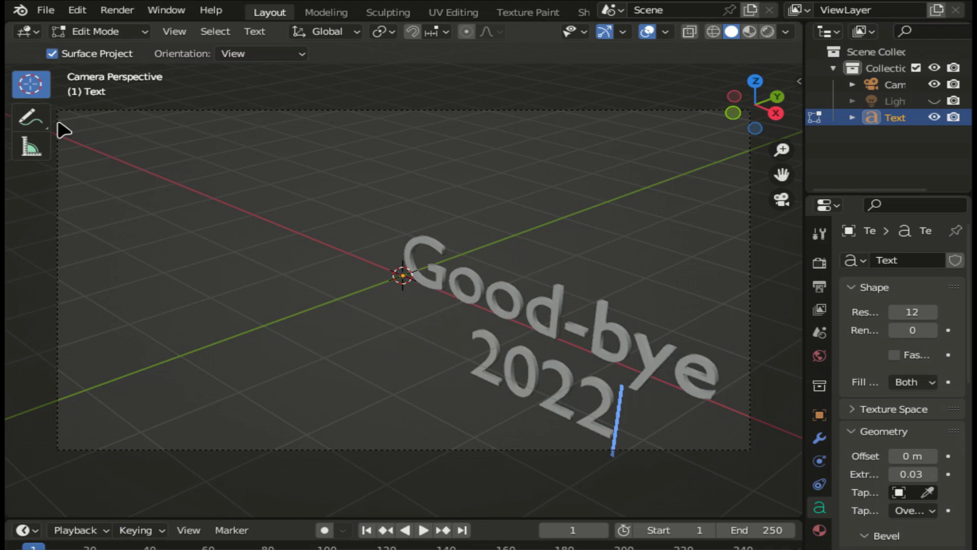
{"action": "left_click", "coordinate": [102, 31]}
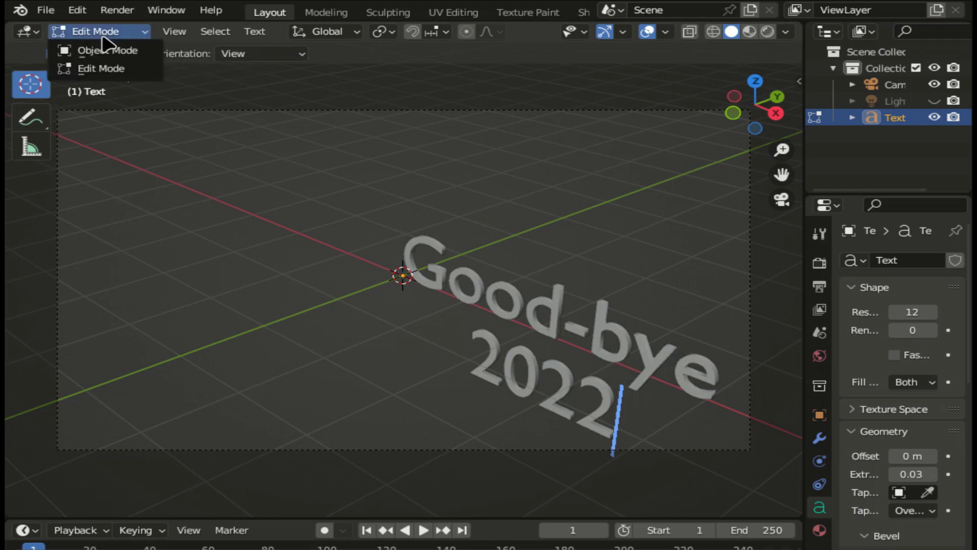
{"action": "left_click", "coordinate": [105, 47]}
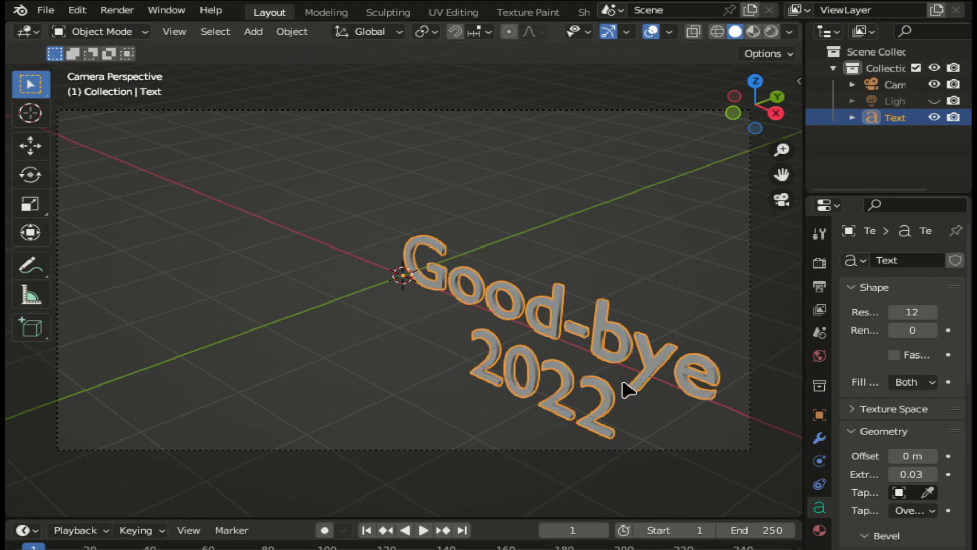
Move the text about -2.41 m along the global X axis towards the middle of the camera view
{"action": "key", "text": "g"}
{"action": "key", "text": "x"}
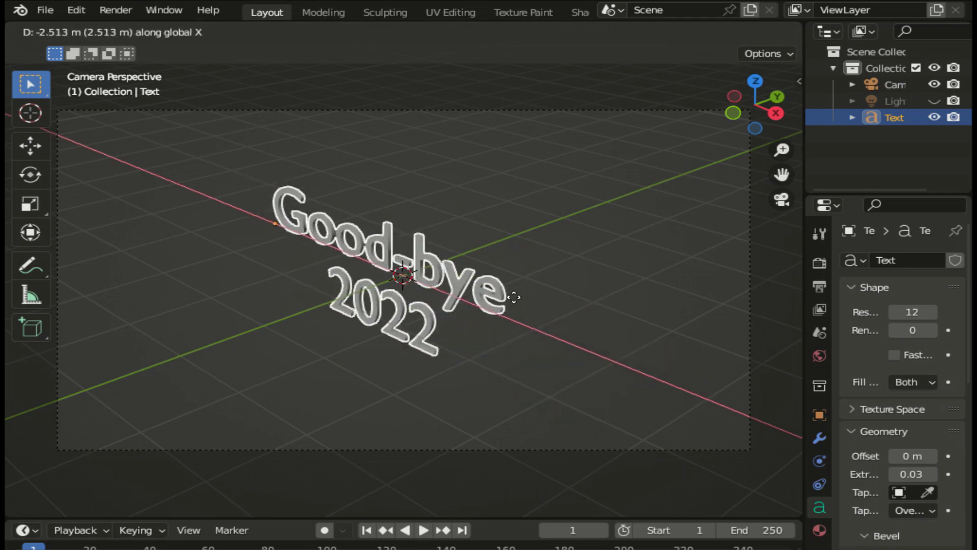
{"action": "left_click", "coordinate": [518, 298]}
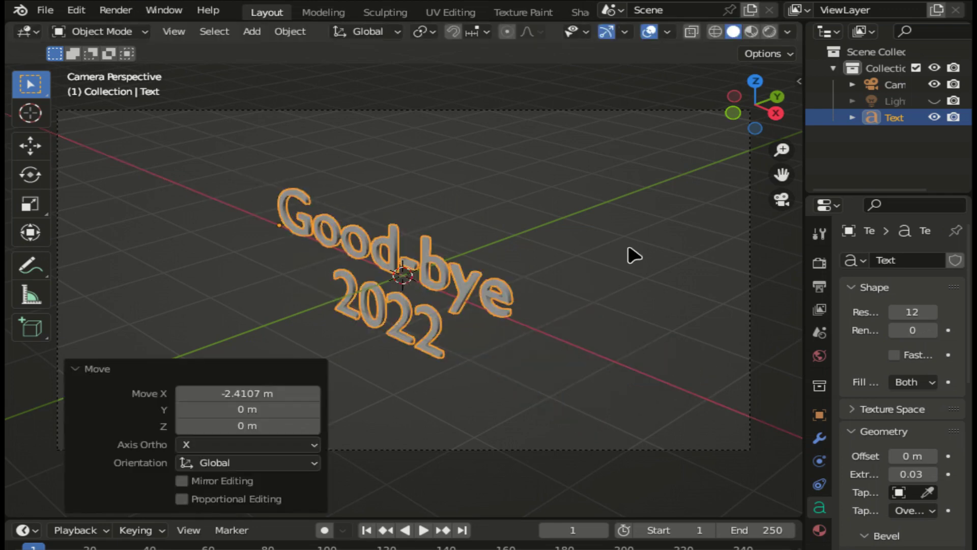
Reselect the text and rotate it about 19.4° around the global Z axis to face the camera more
{"action": "left_click", "coordinate": [619, 275]}
{"action": "left_click_drag", "start_coordinate": [257, 161], "coordinate": [556, 396]}
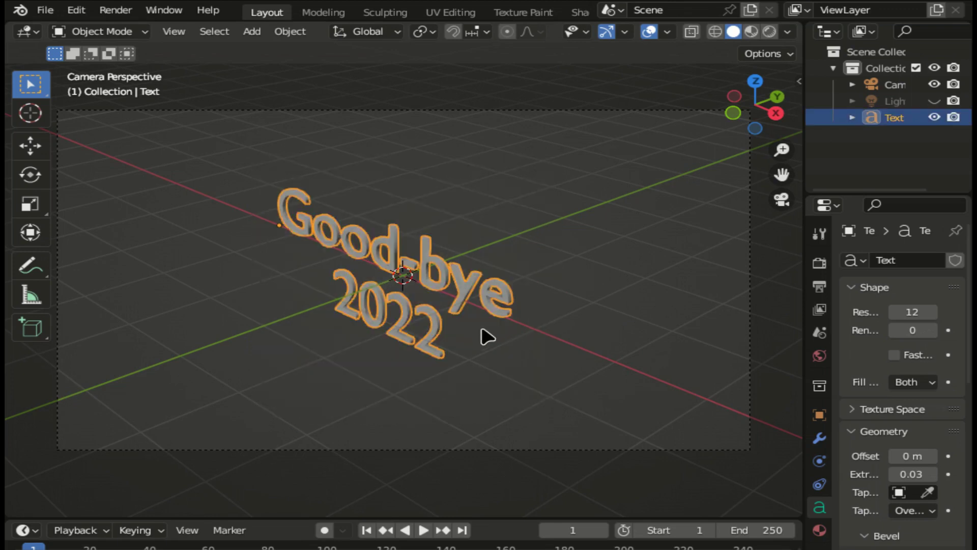
{"action": "key", "text": "r"}
{"action": "key", "text": "z"}
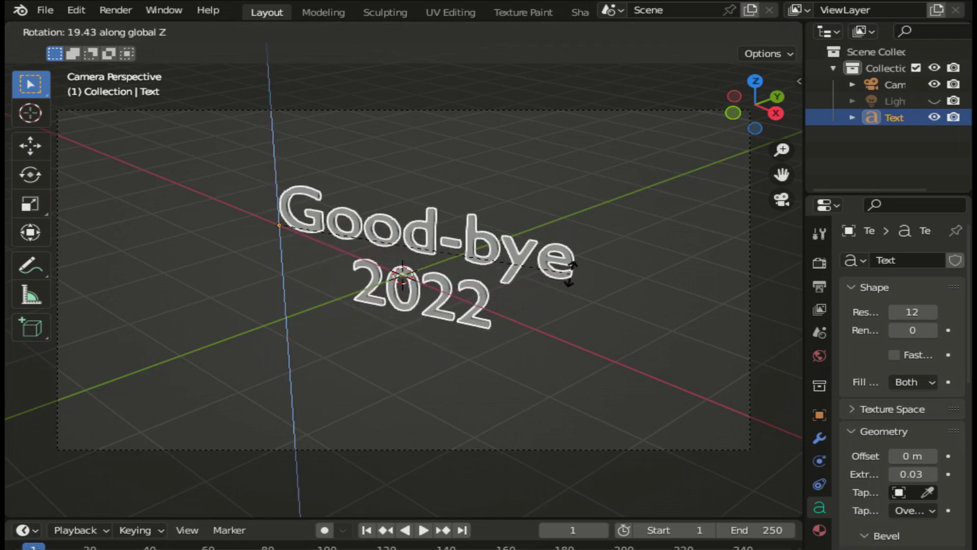
{"action": "left_click", "coordinate": [571, 275]}
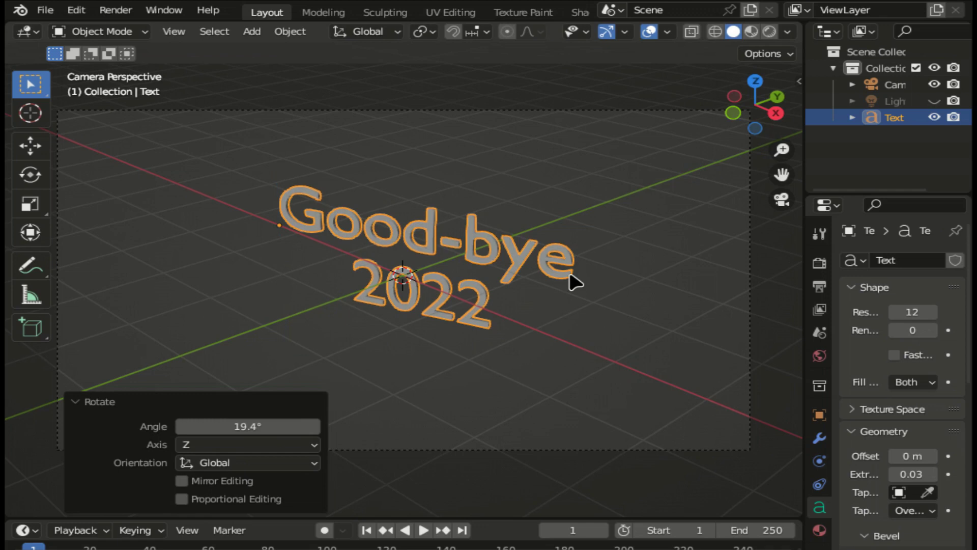
Convert the text object to a mesh
{"action": "right_click", "coordinate": [362, 236]}
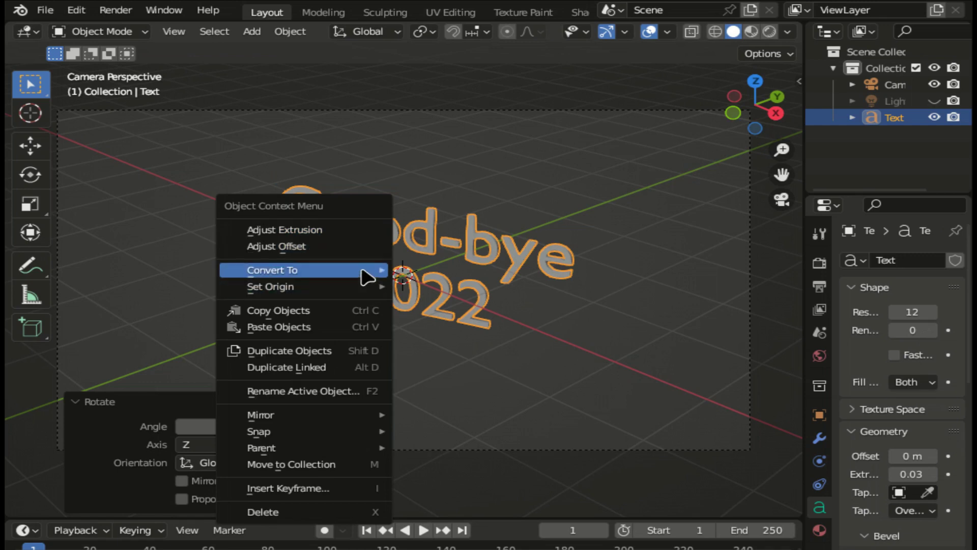
{"action": "mouse_move", "coordinate": [368, 272]}
{"action": "left_click", "coordinate": [422, 287]}
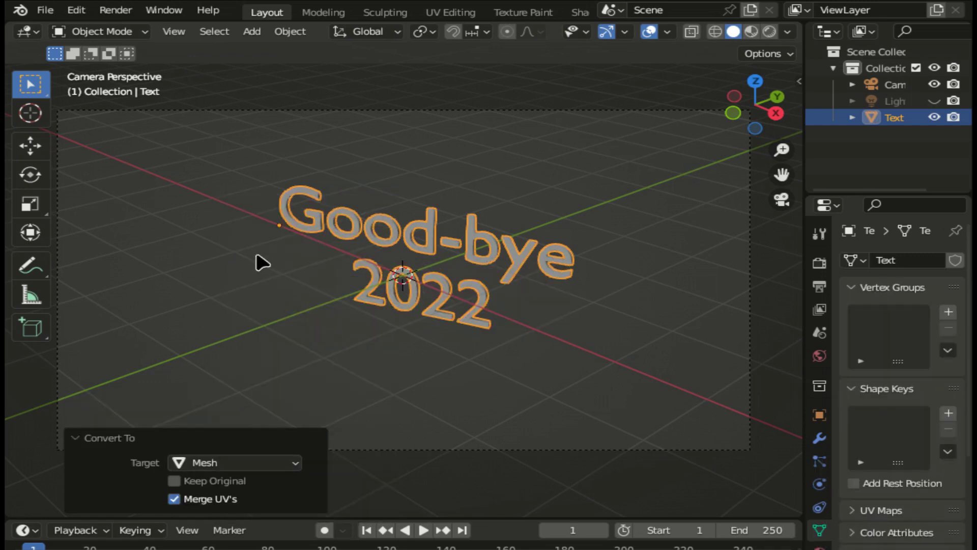
Add a plane as the floor and scale it up by about 3.53
{"action": "left_click", "coordinate": [258, 33]}
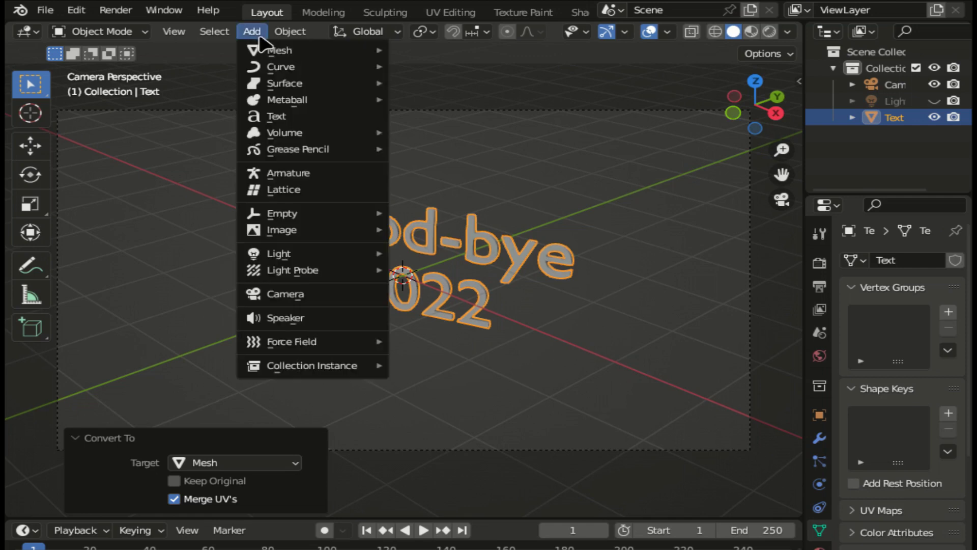
{"action": "mouse_move", "coordinate": [270, 50]}
{"action": "left_click", "coordinate": [432, 57]}
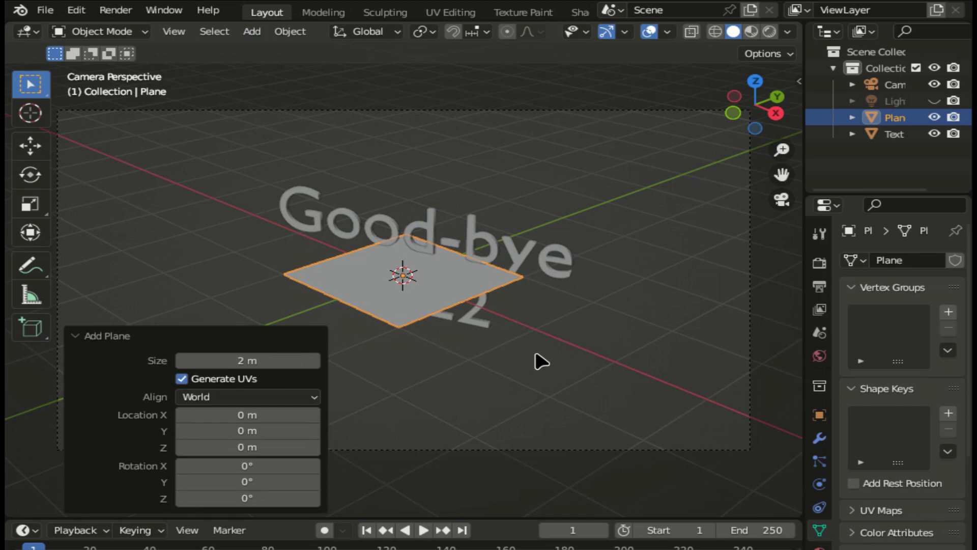
{"action": "key", "text": "s"}
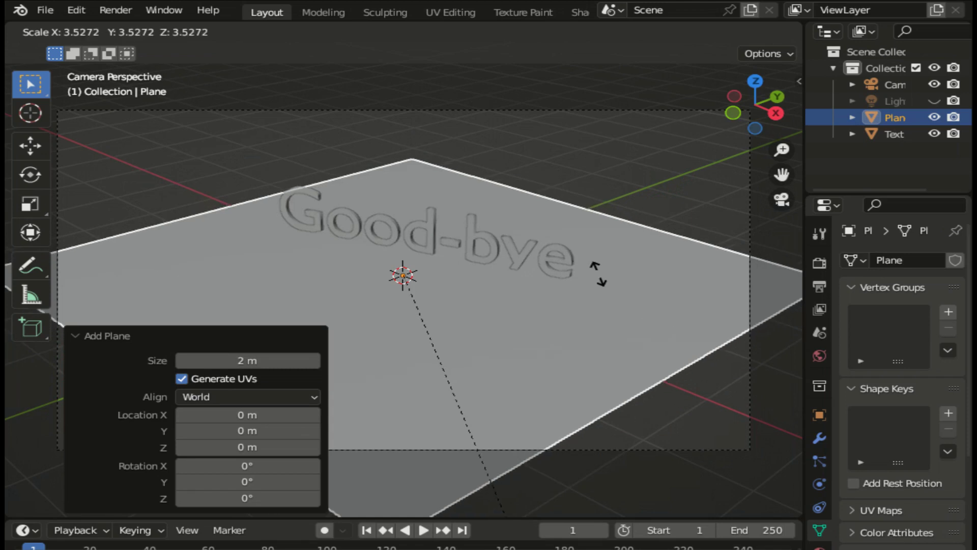
{"action": "left_click", "coordinate": [600, 277]}
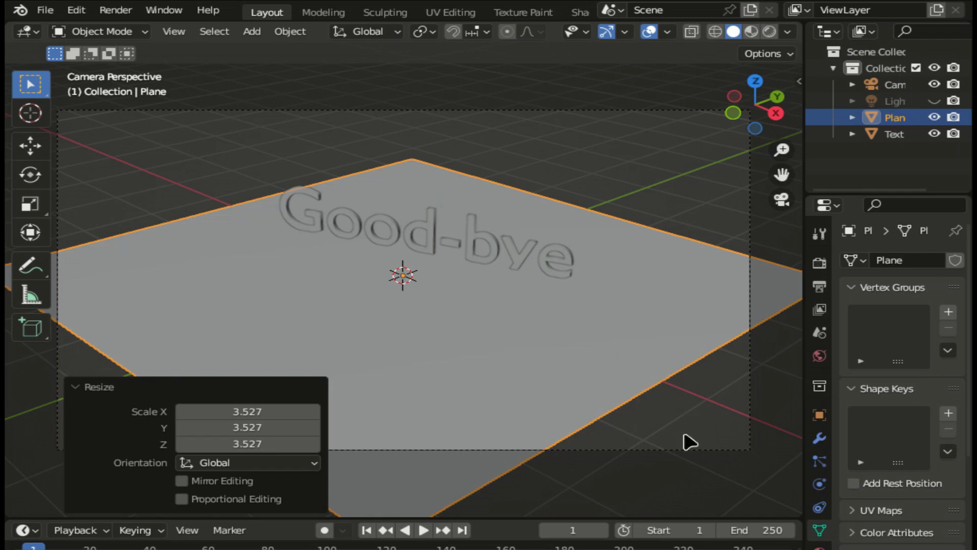
Raise the text about 1.58 m along the global Z axis so it floats above the plane
{"action": "left_click", "coordinate": [432, 237]}
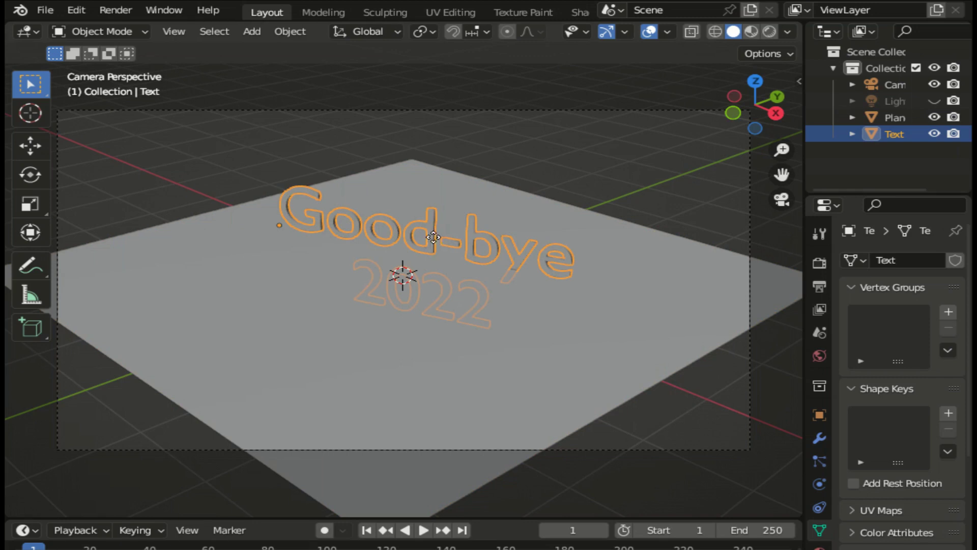
{"action": "key", "text": "g"}
{"action": "key", "text": "z"}
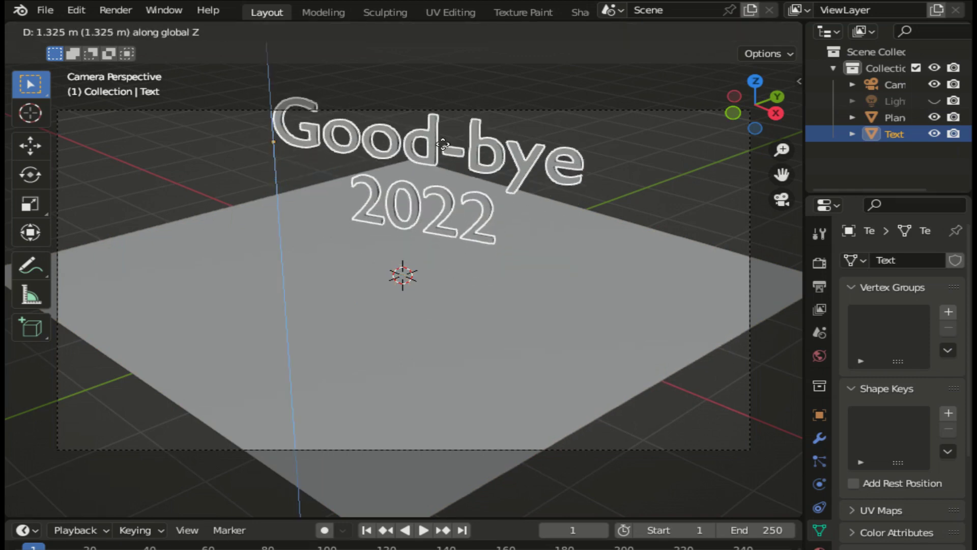
{"action": "left_click", "coordinate": [443, 135]}
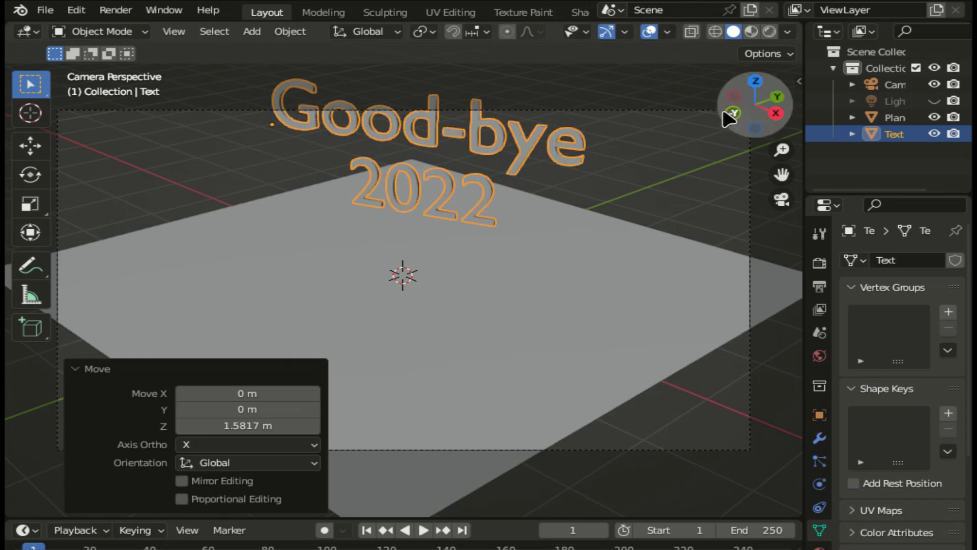
Shatter the text mesh with Cell Fracture, using its own particles, a source limit of 100 and a noise of 0.12
{"action": "left_click_drag", "start_coordinate": [737, 117], "coordinate": [761, 107]}
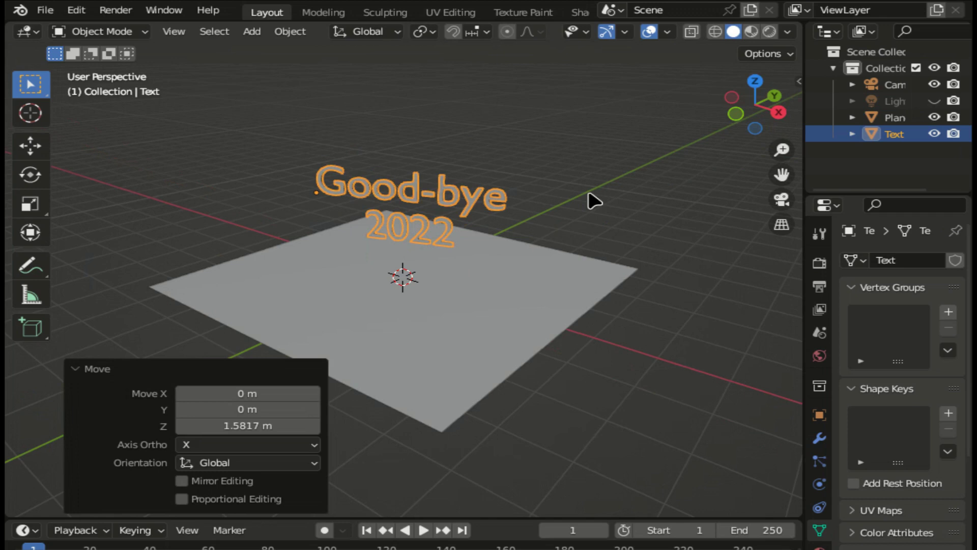
{"action": "scroll", "coordinate": [593, 201], "scroll_direction": "up", "scroll_amount": 1}
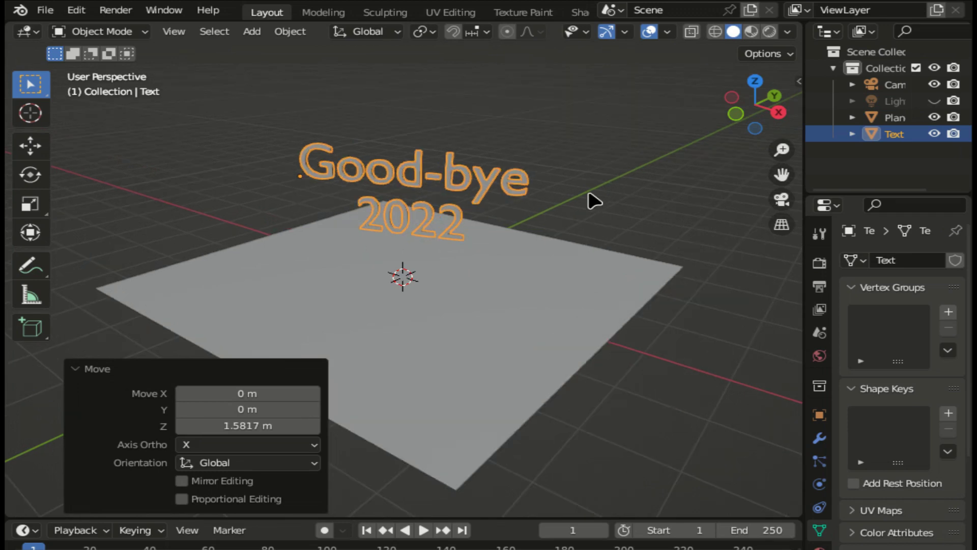
{"action": "left_click", "coordinate": [298, 34]}
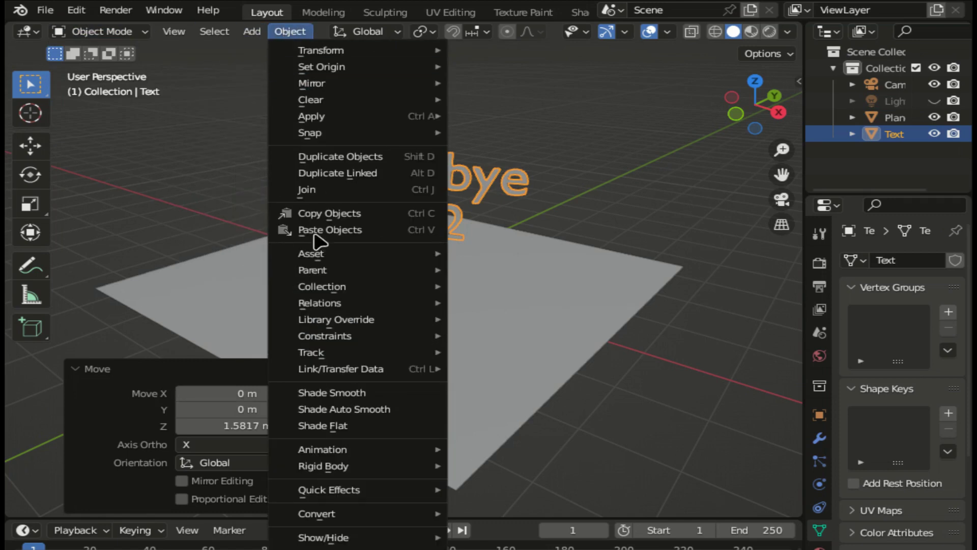
{"action": "mouse_move", "coordinate": [362, 492]}
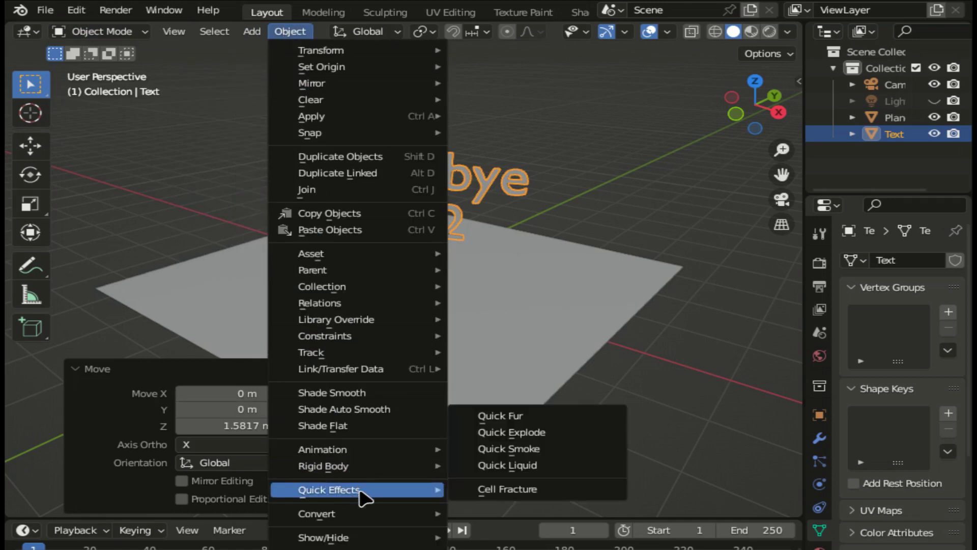
{"action": "left_click", "coordinate": [512, 490]}
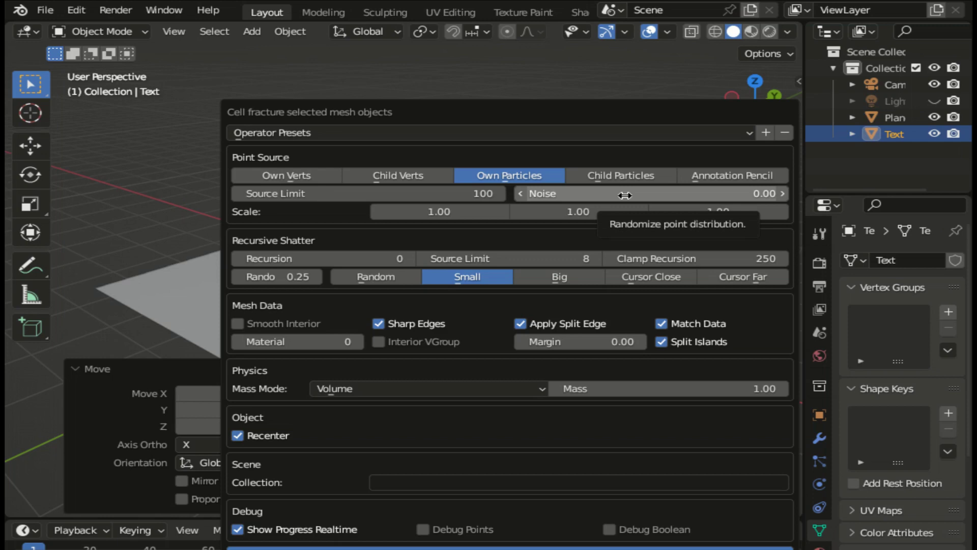
{"action": "left_click", "coordinate": [782, 194]}
{"action": "left_click", "coordinate": [782, 193]}
{"action": "left_click", "coordinate": [782, 193]}
{"action": "left_click", "coordinate": [782, 193]}
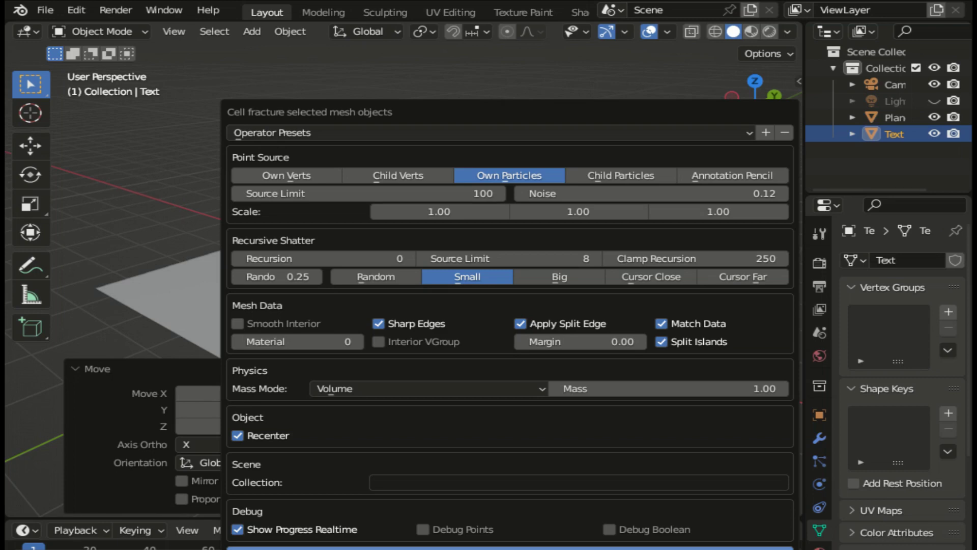
{"action": "key", "text": "Return"}
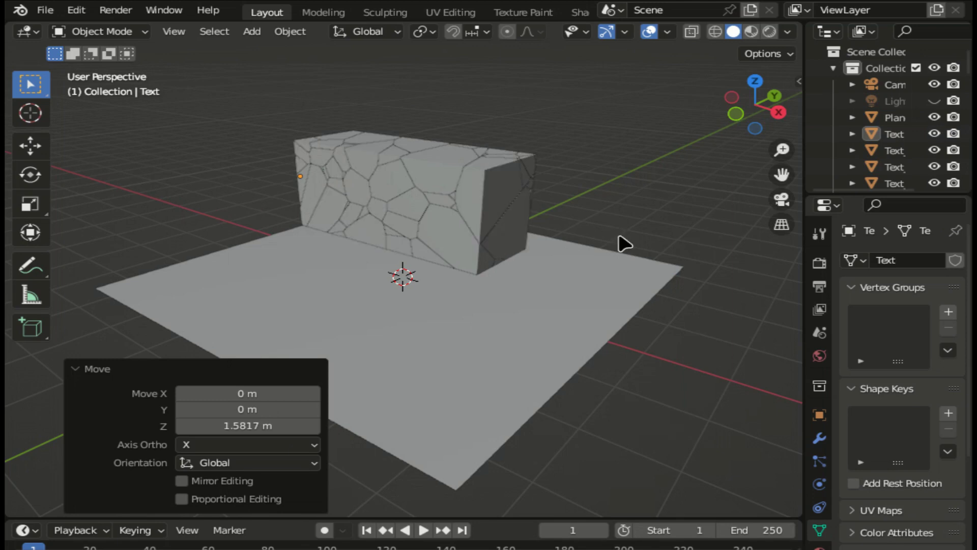
{"action": "key", "text": "ctrl+z"}
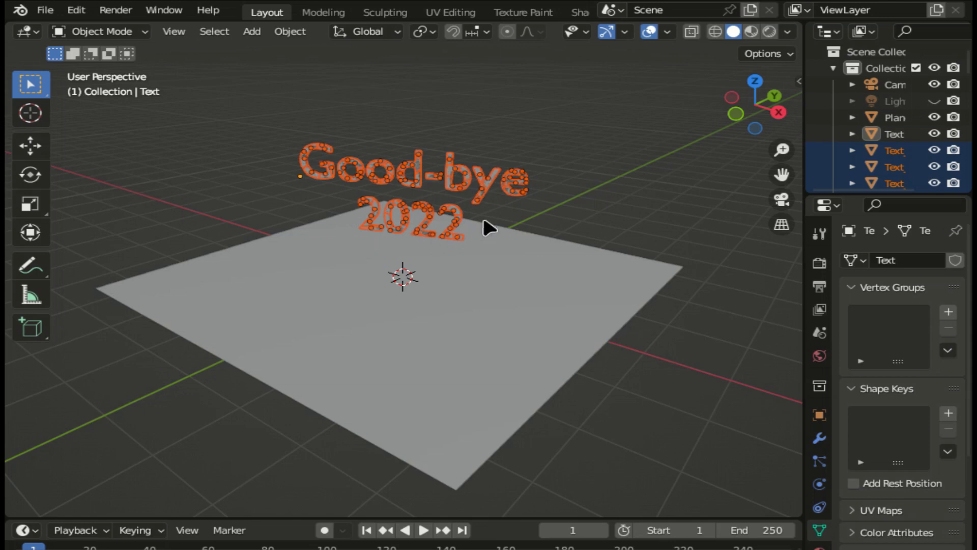
Enlarge the object list and hide the original unfractured Text object, leaving the fractured cells shown
{"action": "left_click_drag", "start_coordinate": [914, 195], "coordinate": [914, 394]}
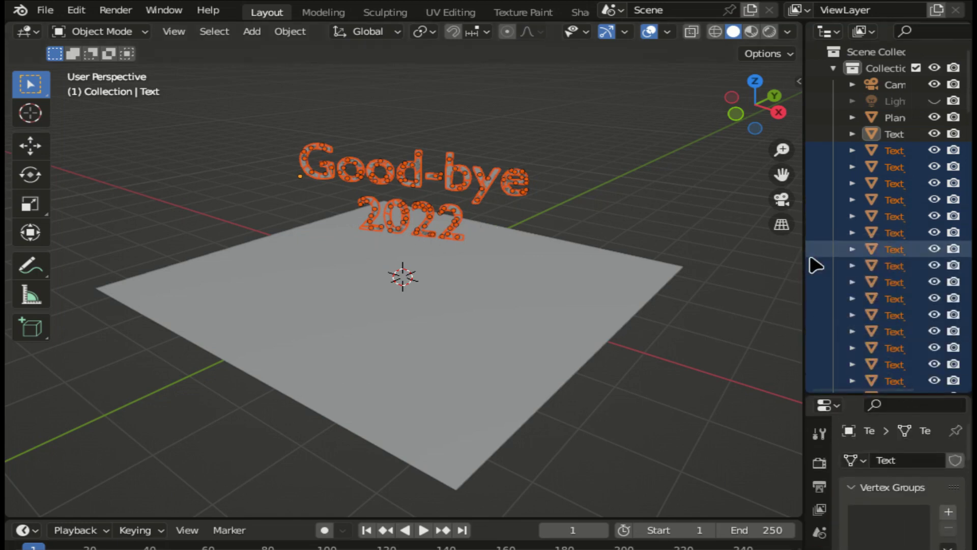
{"action": "left_click_drag", "start_coordinate": [803, 242], "coordinate": [735, 244]}
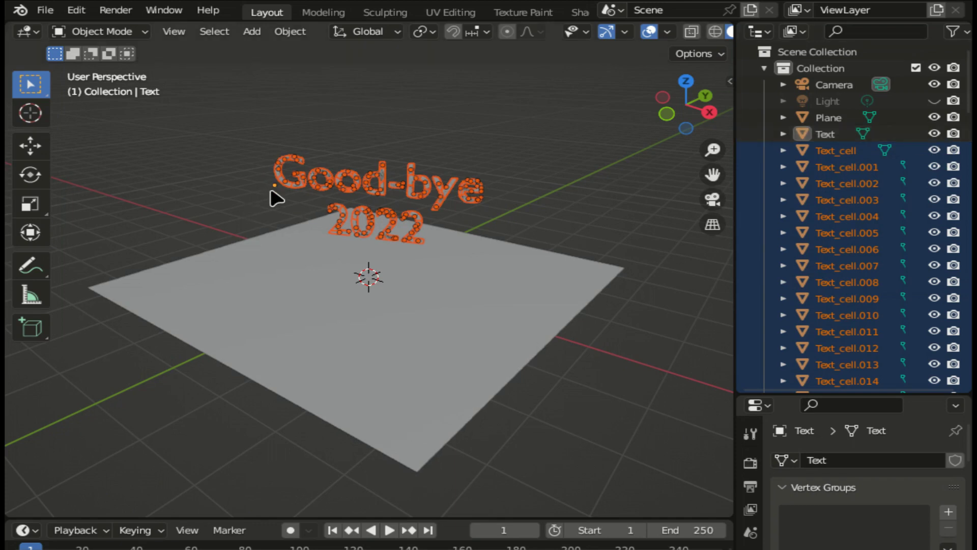
{"action": "left_click", "coordinate": [934, 134]}
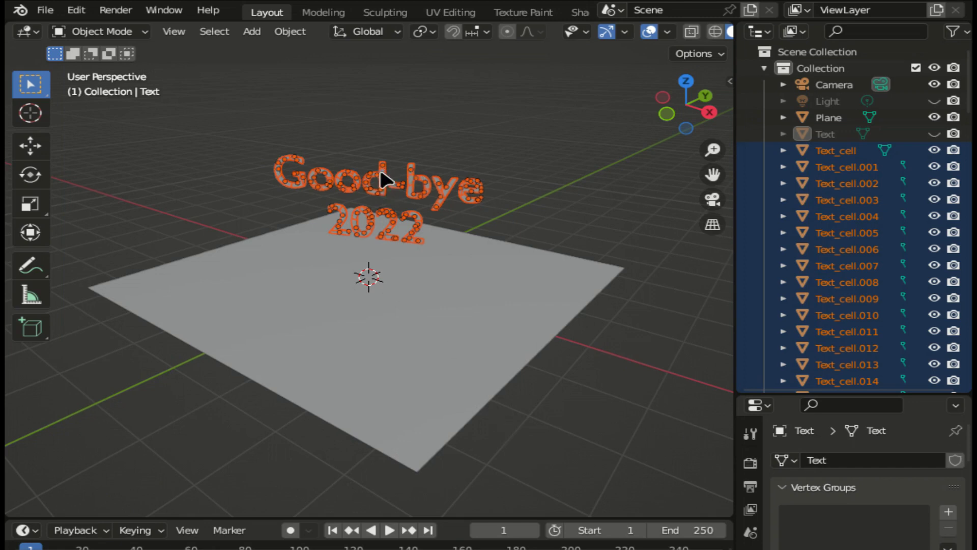
Make a fragment of the letter "d" active while keeping all cells selected, and add an Active rigid body to it
{"action": "scroll", "coordinate": [383, 180], "scroll_direction": "up", "scroll_amount": 2}
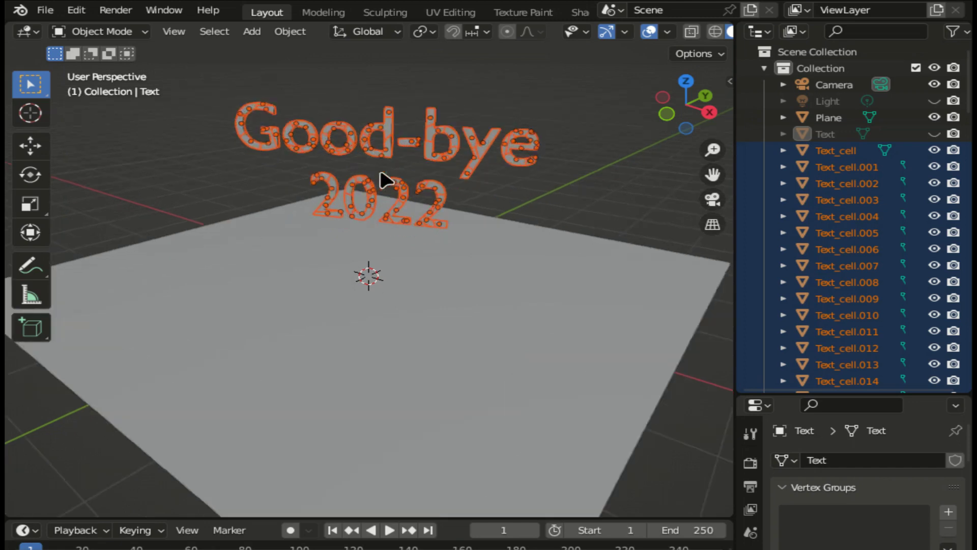
{"action": "left_click", "coordinate": [391, 125], "text": "shift"}
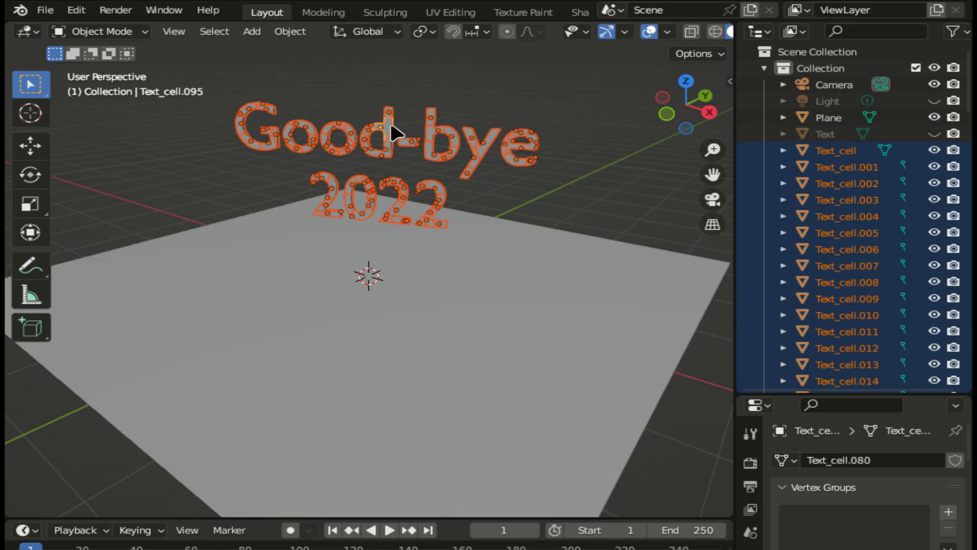
{"action": "left_click_drag", "start_coordinate": [850, 393], "coordinate": [836, 100]}
{"action": "left_click", "coordinate": [755, 391]}
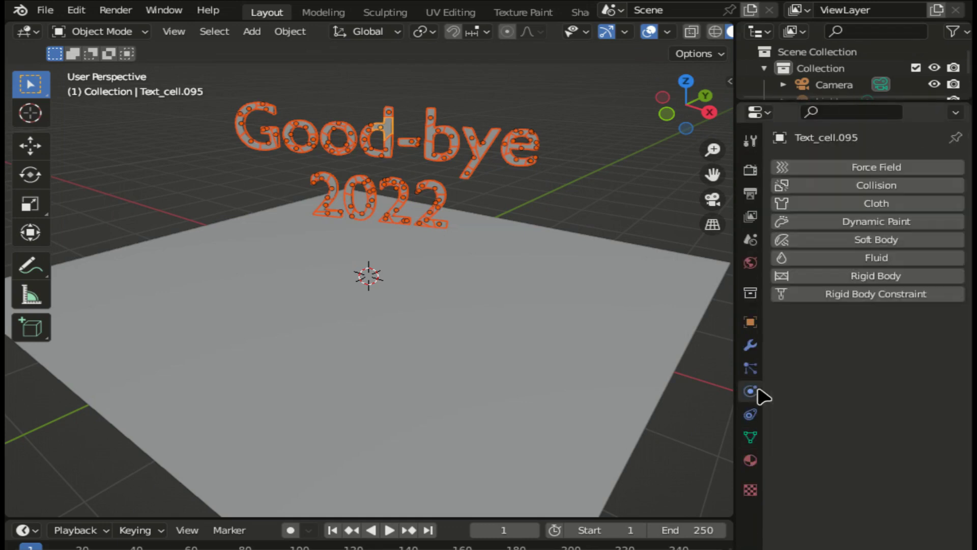
{"action": "left_click", "coordinate": [911, 275]}
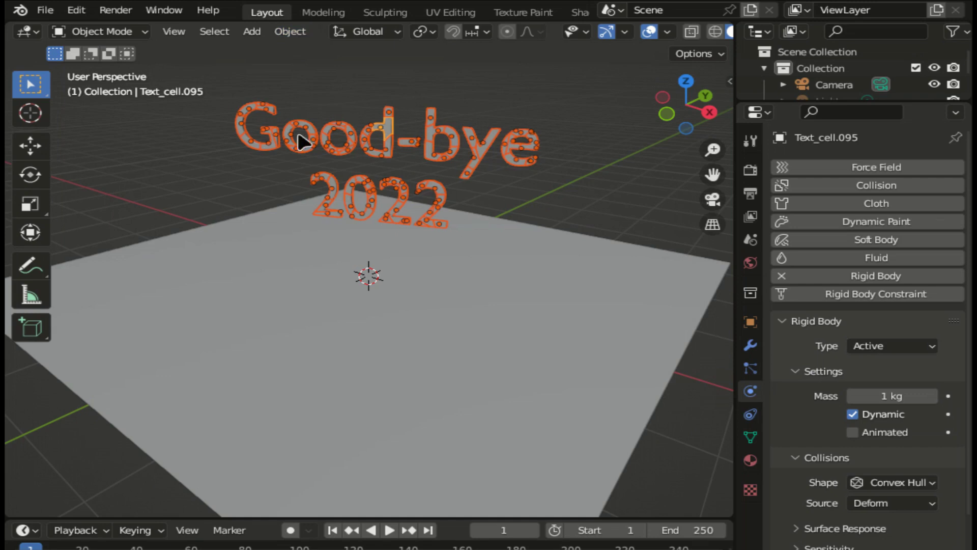
Copy the rigid body settings from the active fragment to all selected text cells
{"action": "left_click", "coordinate": [290, 32]}
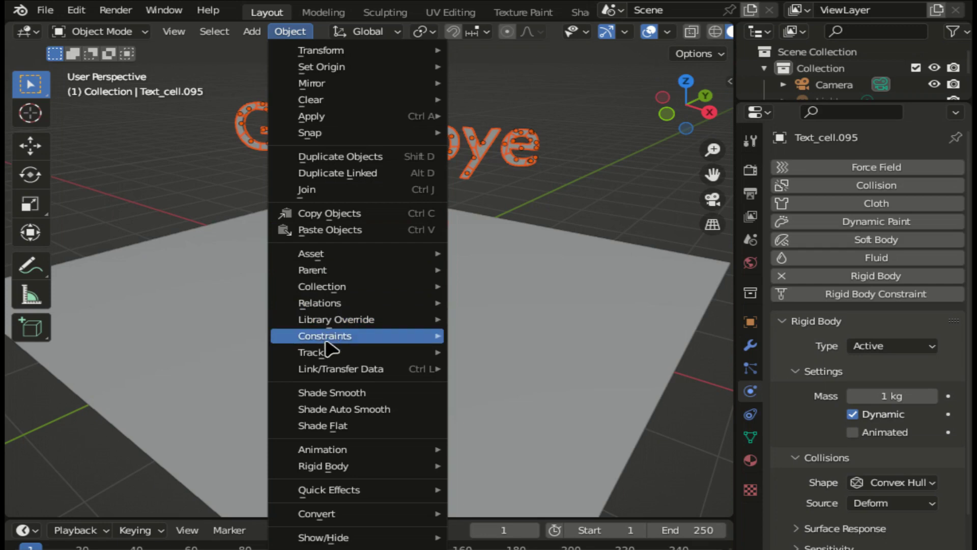
{"action": "mouse_move", "coordinate": [374, 473]}
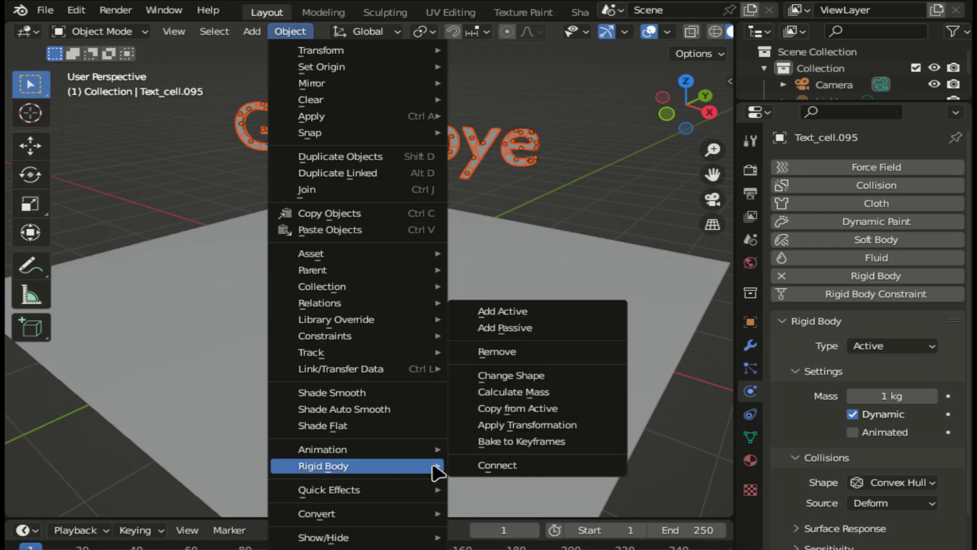
{"action": "left_click", "coordinate": [501, 413]}
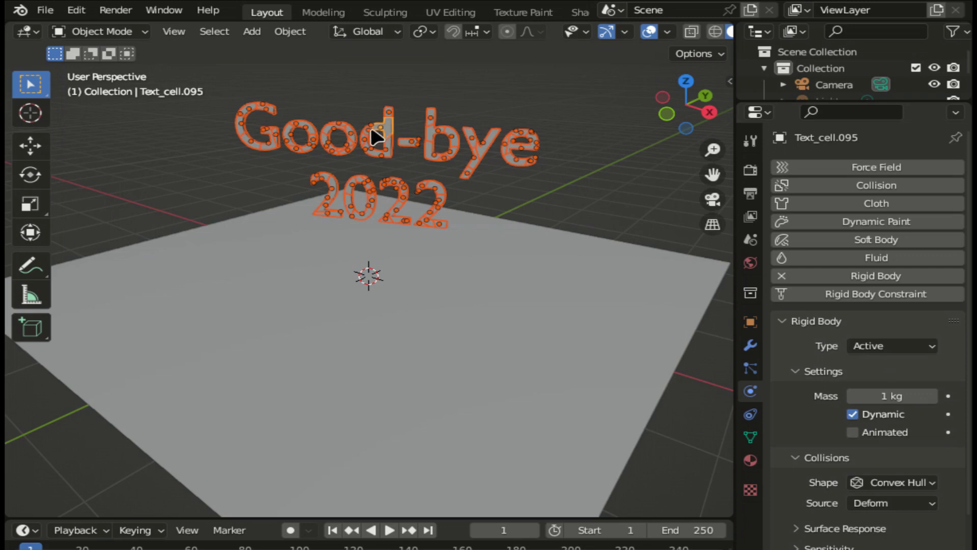
Add a rigid body to the plane and set its type to Passive
{"action": "left_click", "coordinate": [442, 278]}
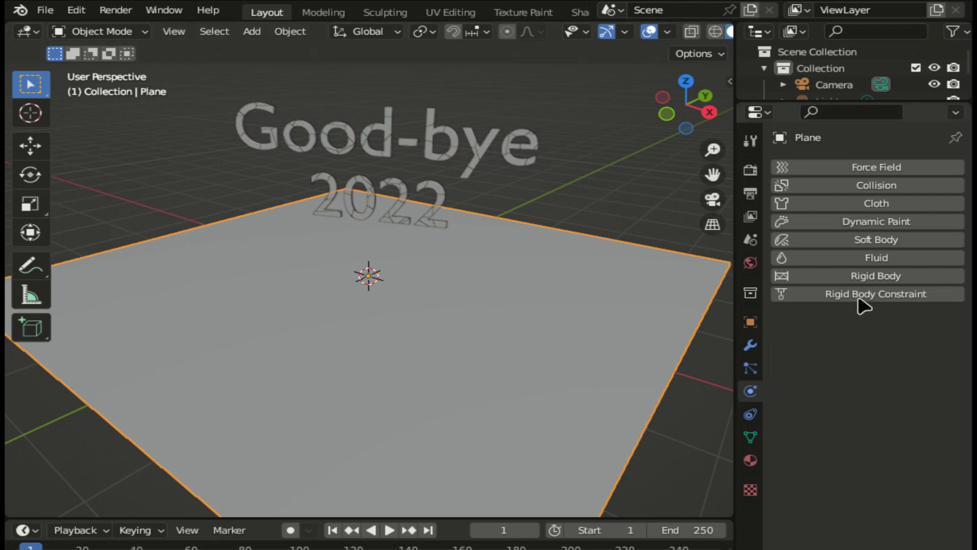
{"action": "left_click", "coordinate": [869, 277]}
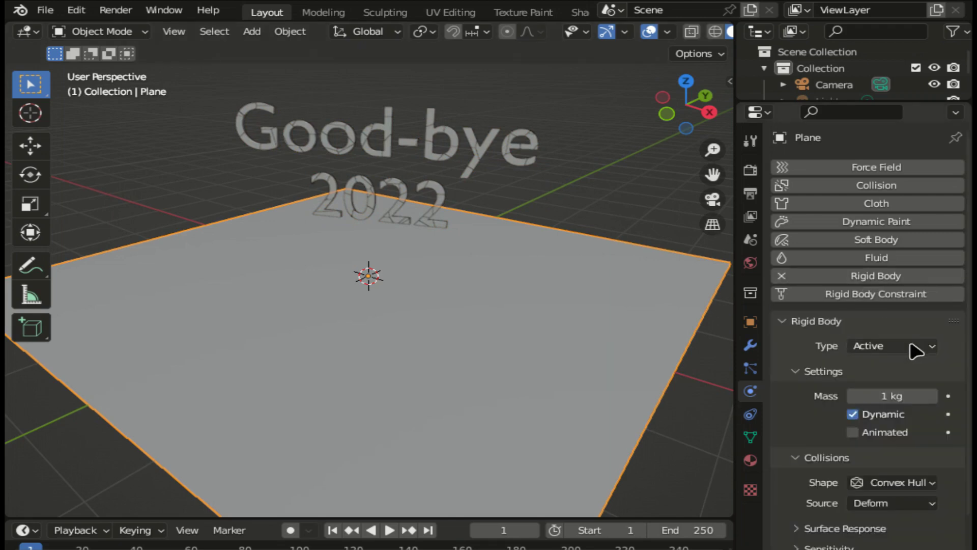
{"action": "left_click", "coordinate": [915, 349]}
{"action": "left_click", "coordinate": [896, 383]}
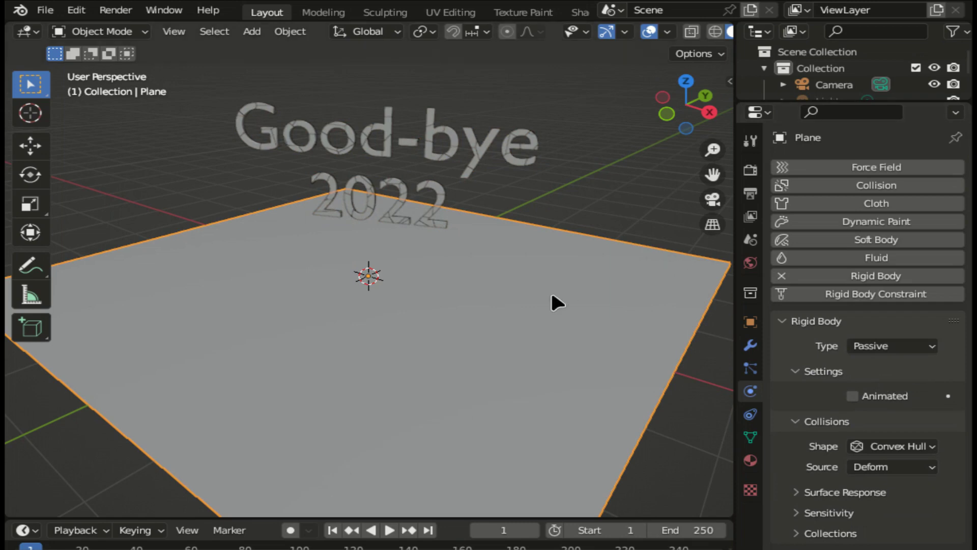
Play the falling-text simulation, stop it once the fragments have landed, and scale the plane down to about 0.8
{"action": "left_click", "coordinate": [389, 530]}
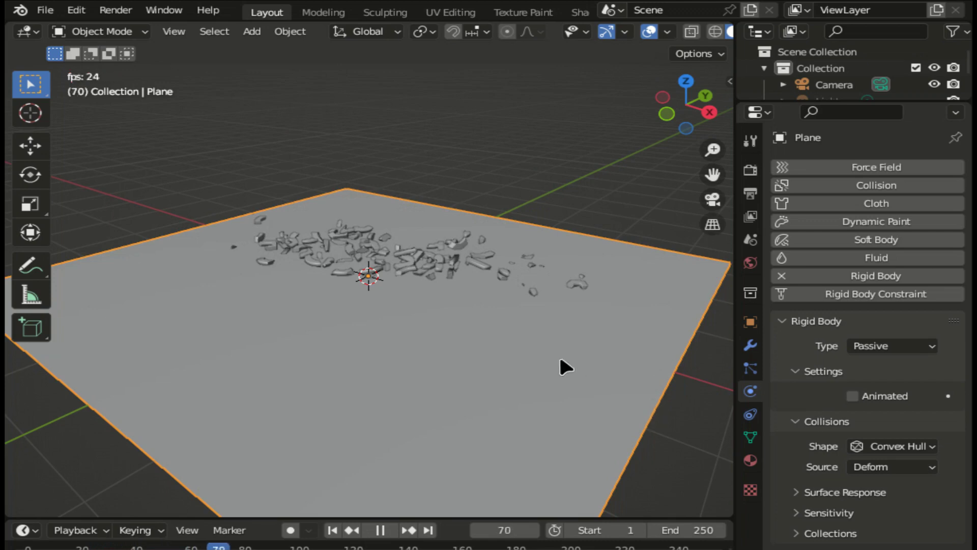
{"action": "left_click", "coordinate": [381, 530]}
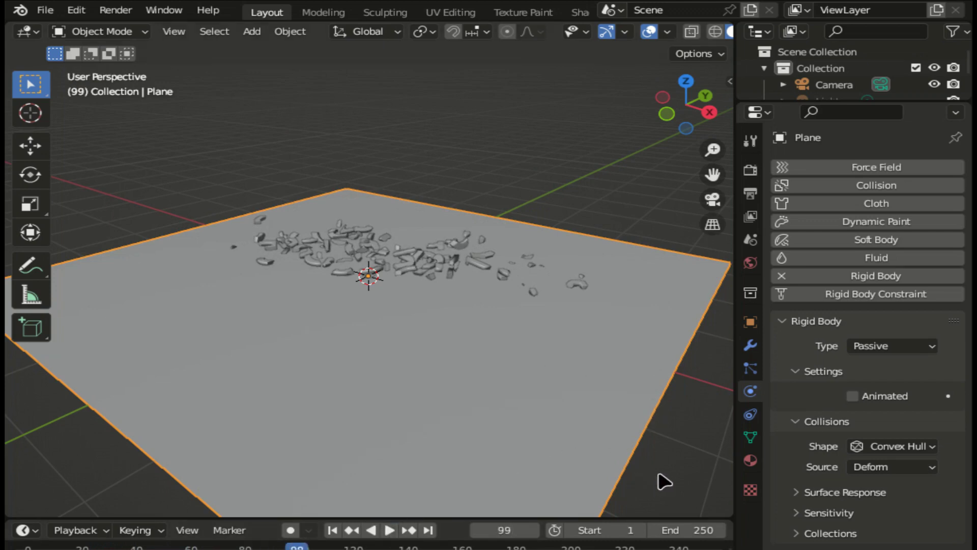
{"action": "key", "text": "s"}
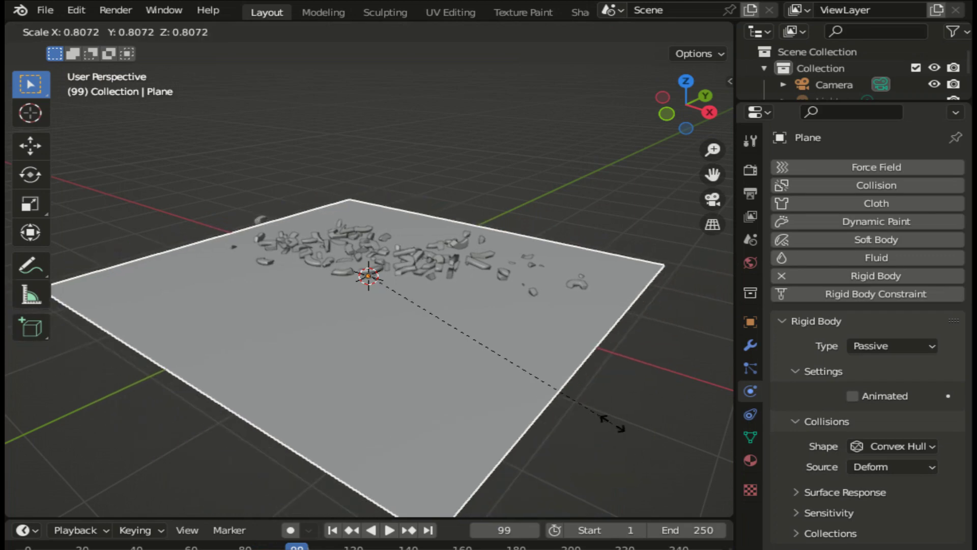
{"action": "left_click", "coordinate": [612, 424]}
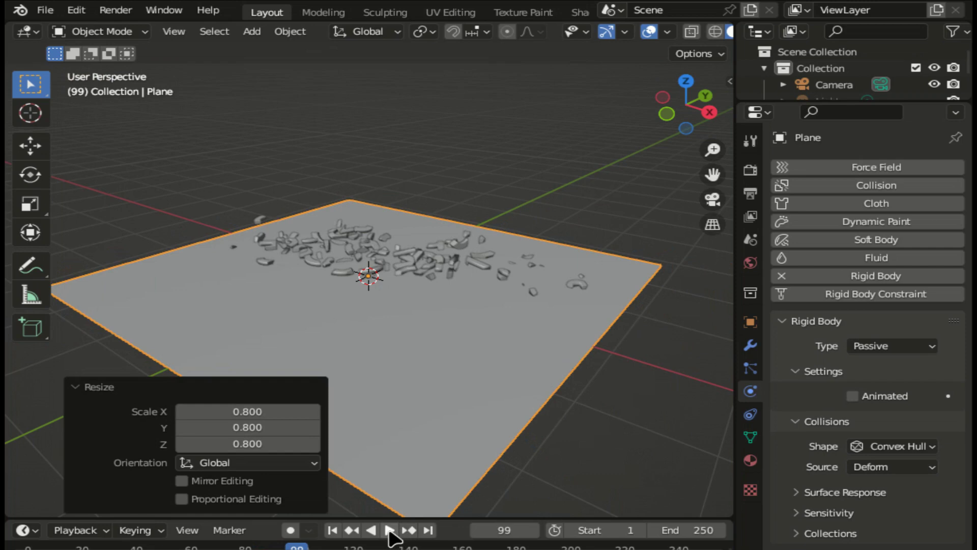
Set the animation's end frame to 80, deselect the plane, and start playback
{"action": "left_click", "coordinate": [690, 531]}
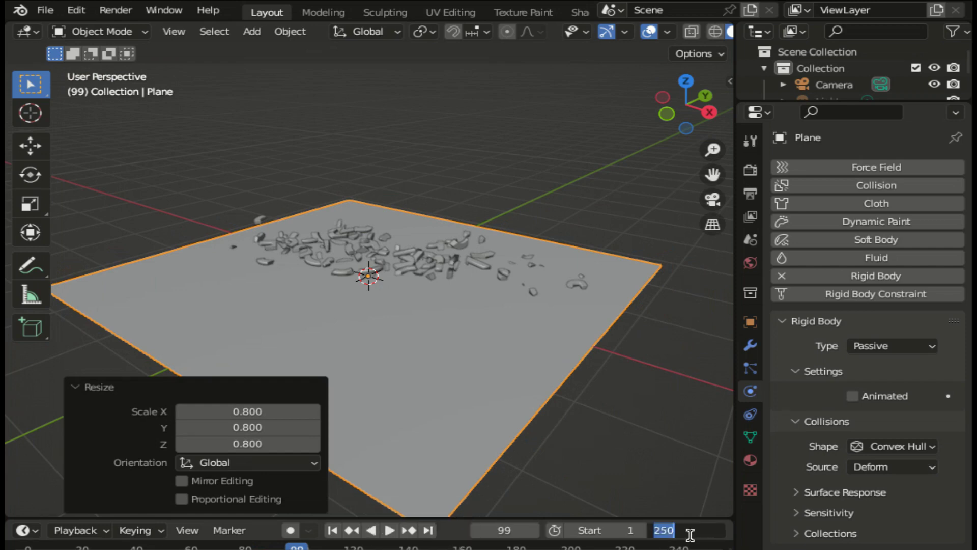
{"action": "type", "text": "80"}
{"action": "key", "text": "Return"}
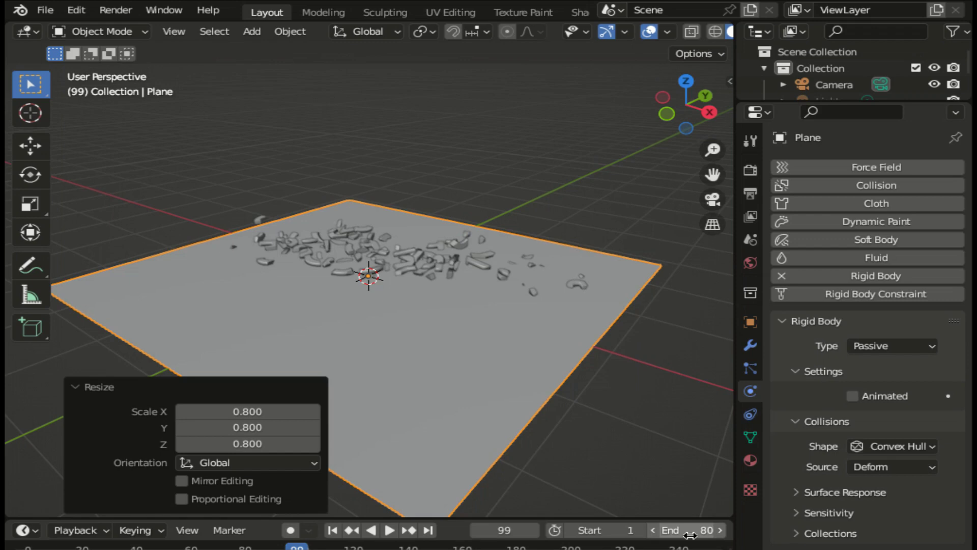
{"action": "left_click", "coordinate": [621, 449]}
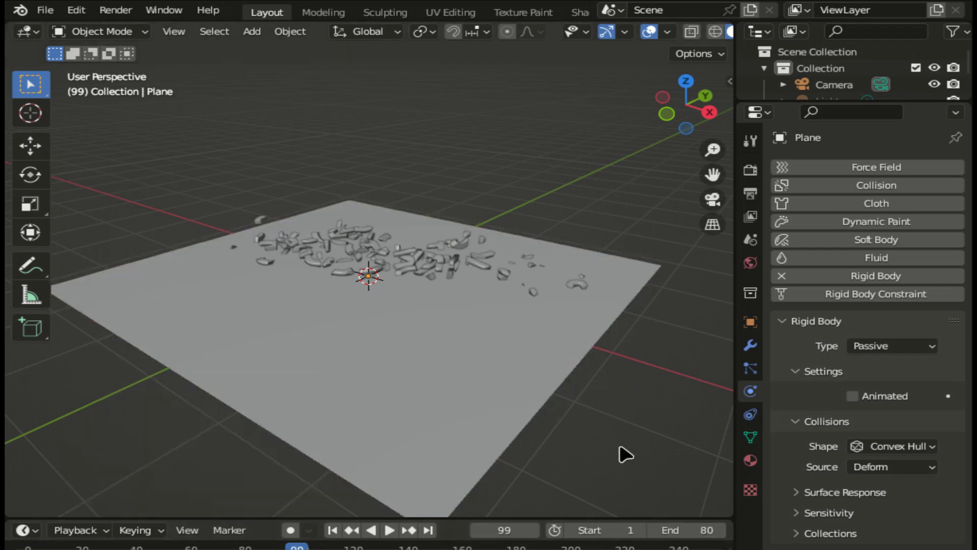
{"action": "left_click", "coordinate": [389, 531]}
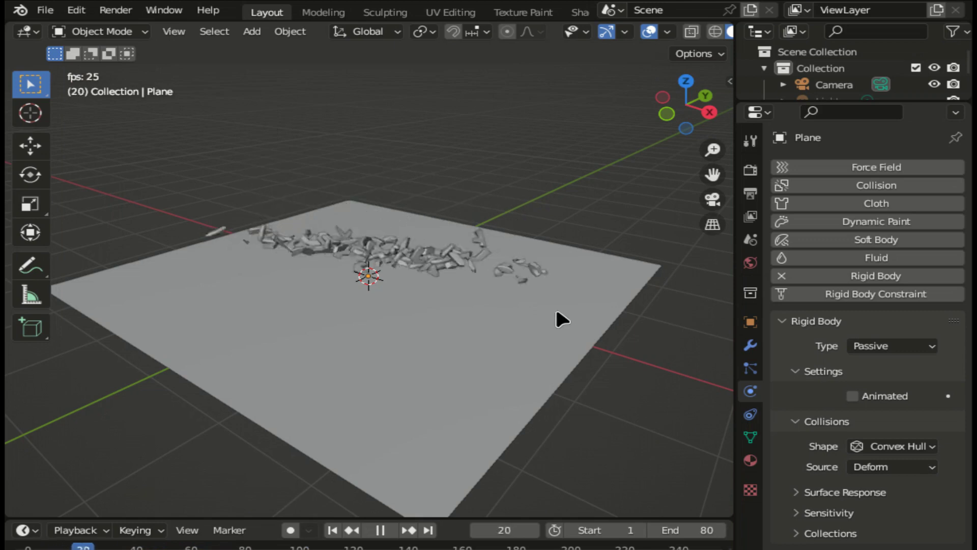
Select the plane and move it about 1.78 m along the global Y axis while the animation plays
{"action": "left_click", "coordinate": [400, 450]}
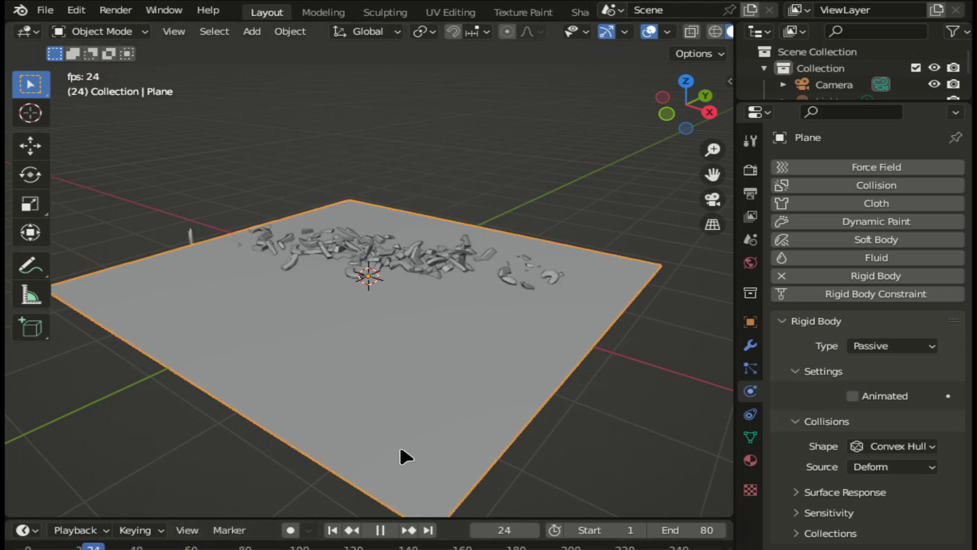
{"action": "key", "text": "g"}
{"action": "key", "text": "y"}
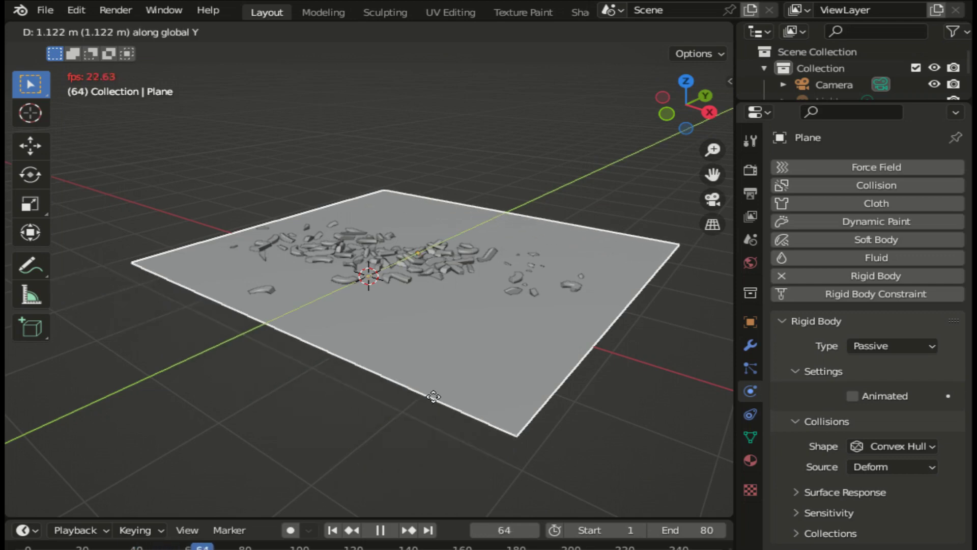
{"action": "left_click", "coordinate": [448, 372]}
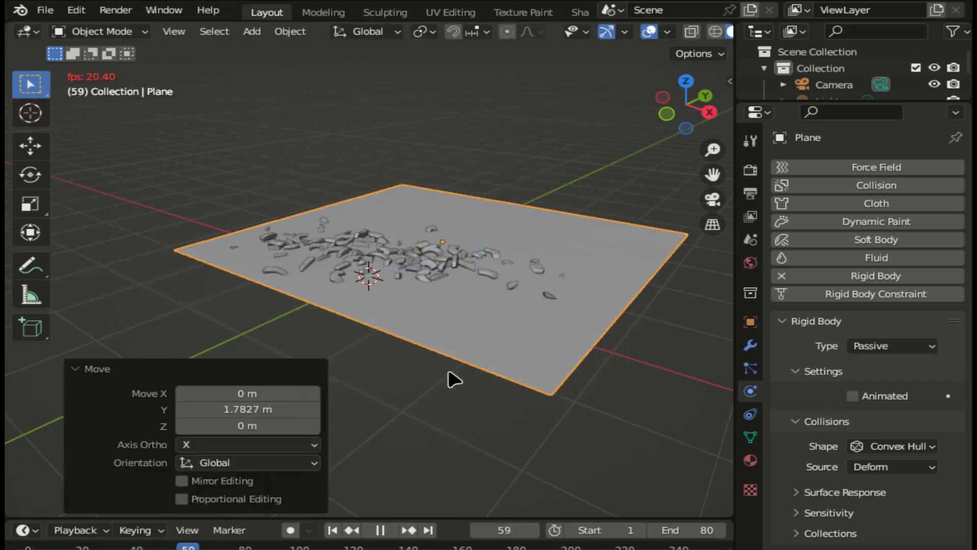
Shift the plane about -1.59 m along the global X axis and about 0.61 m along the global Y axis
{"action": "key", "text": "g"}
{"action": "key", "text": "x"}
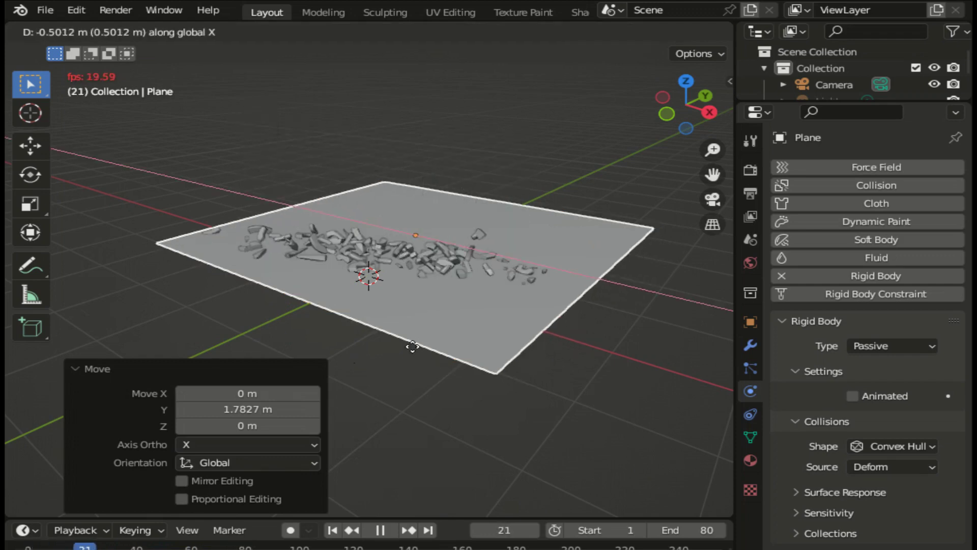
{"action": "left_click", "coordinate": [386, 297]}
{"action": "key", "text": "g"}
{"action": "key", "text": "y"}
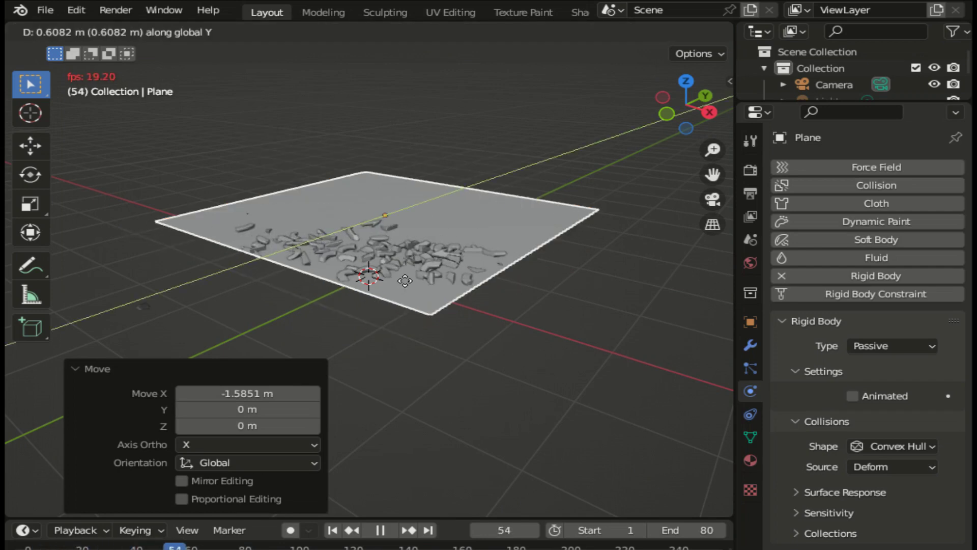
{"action": "left_click", "coordinate": [403, 278]}
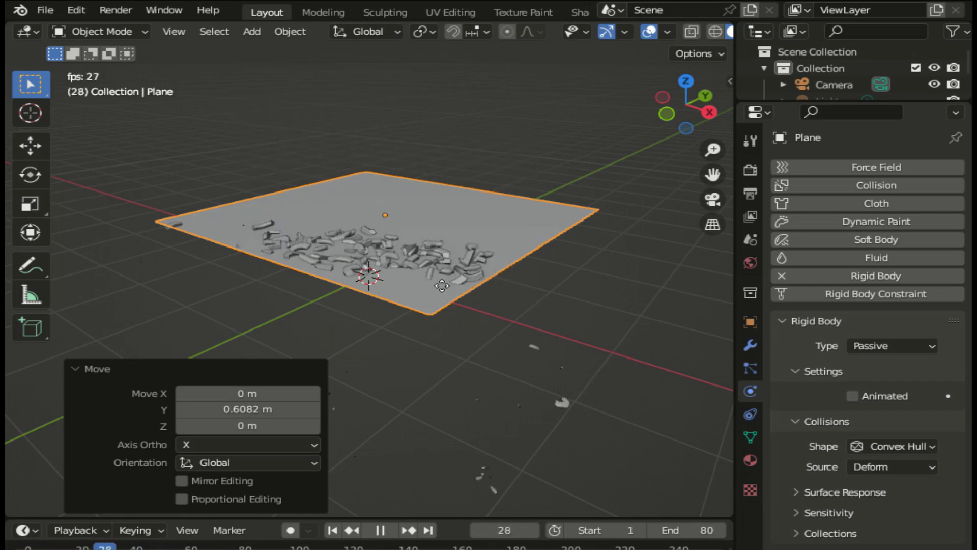
{"action": "key", "text": "g"}
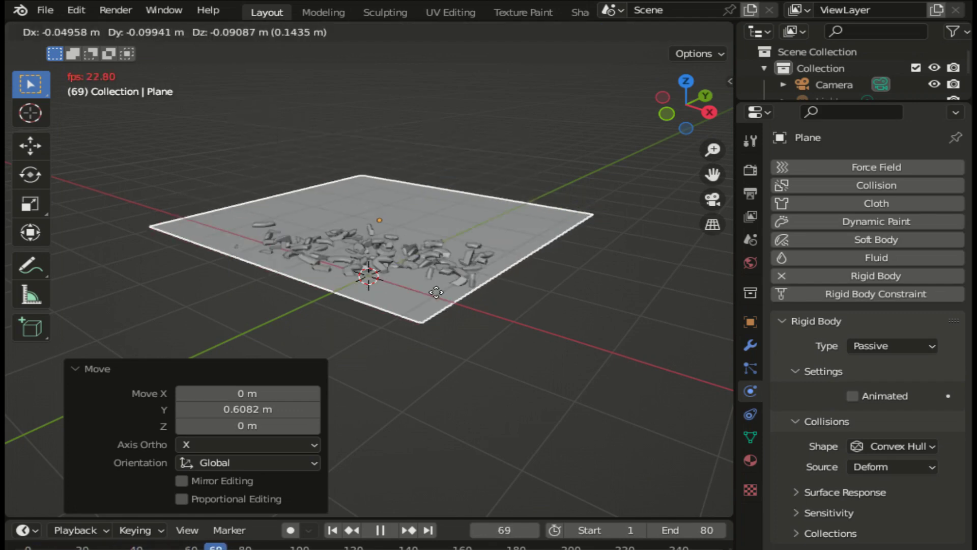
{"action": "left_click", "coordinate": [435, 293]}
{"action": "key", "text": "ctrl+z"}
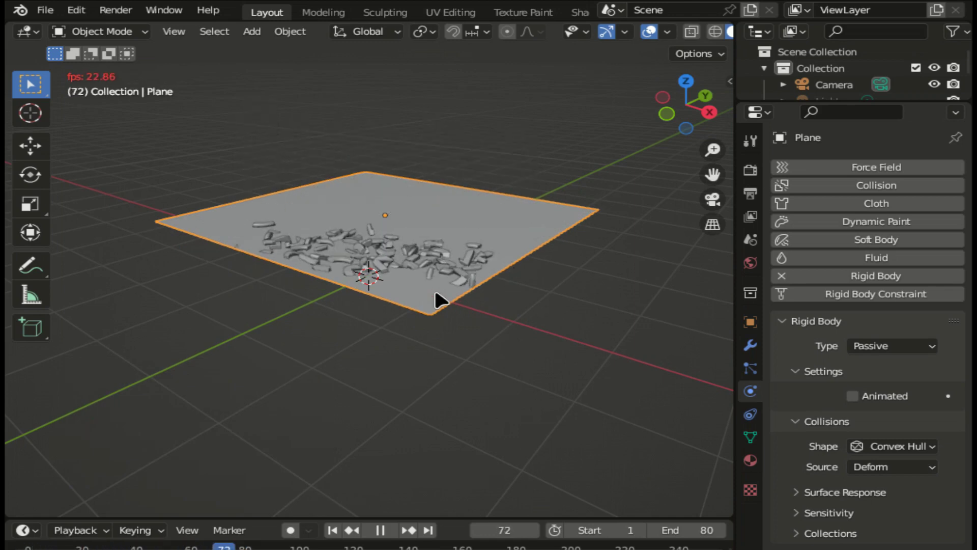
Move the plane about 0.47 m along the global Y axis and about -0.68 m along the global X axis
{"action": "key", "text": "g"}
{"action": "key", "text": "y"}
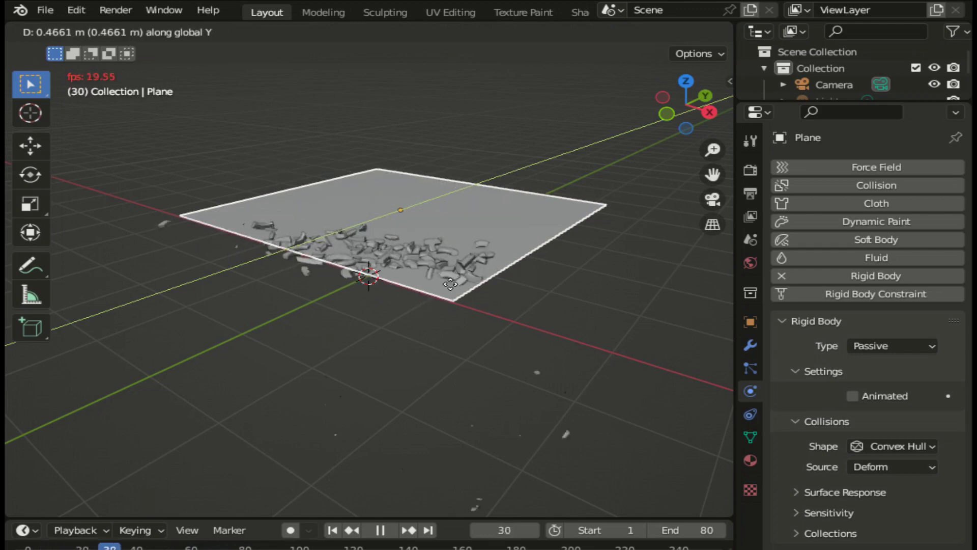
{"action": "left_click", "coordinate": [451, 283]}
{"action": "key", "text": "g"}
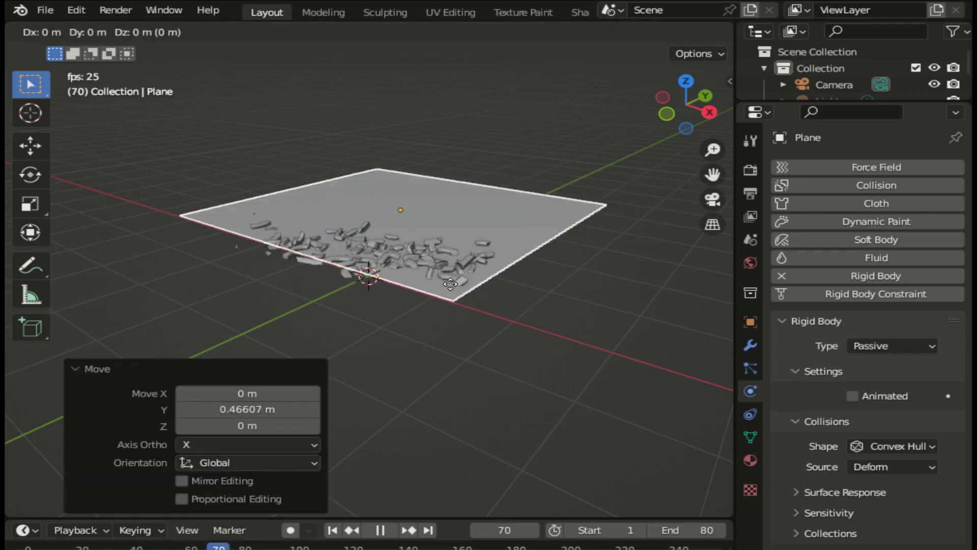
{"action": "key", "text": "x"}
{"action": "left_click", "coordinate": [422, 284]}
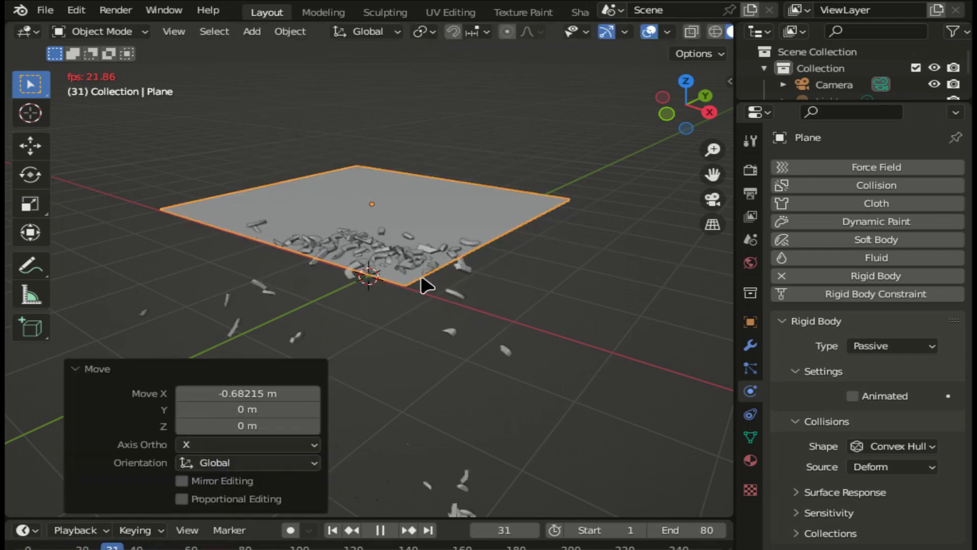